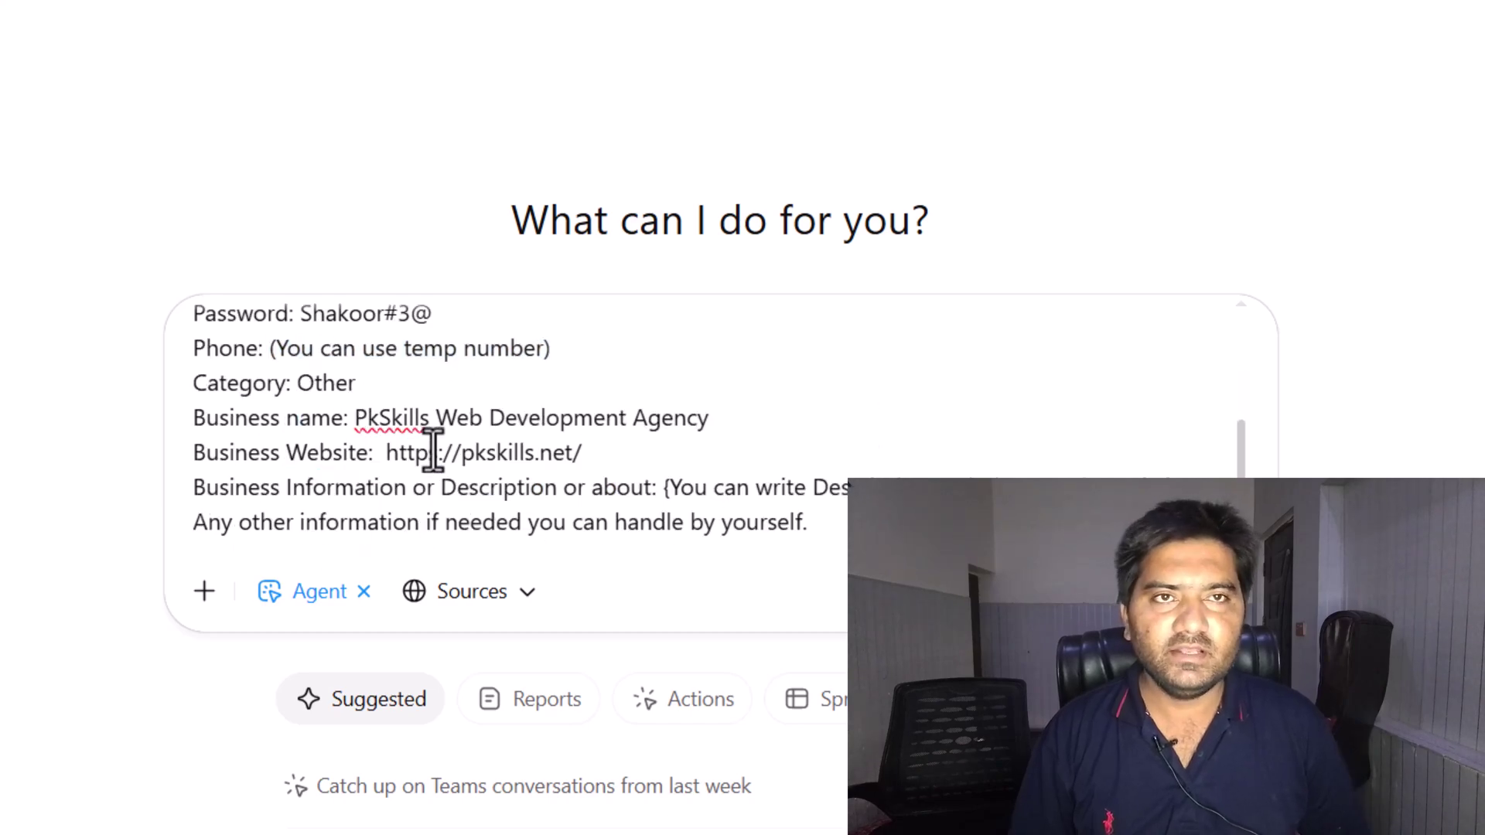
- Review the task text's website and Other information lines, then send the 'Yes, Register Please' go-ahead
{"action": "double_click", "coordinate": [557, 454]}
{"action": "key", "text": "ctrl+v"}
{"action": "left_click_drag", "start_coordinate": [194, 523], "coordinate": [383, 522]}
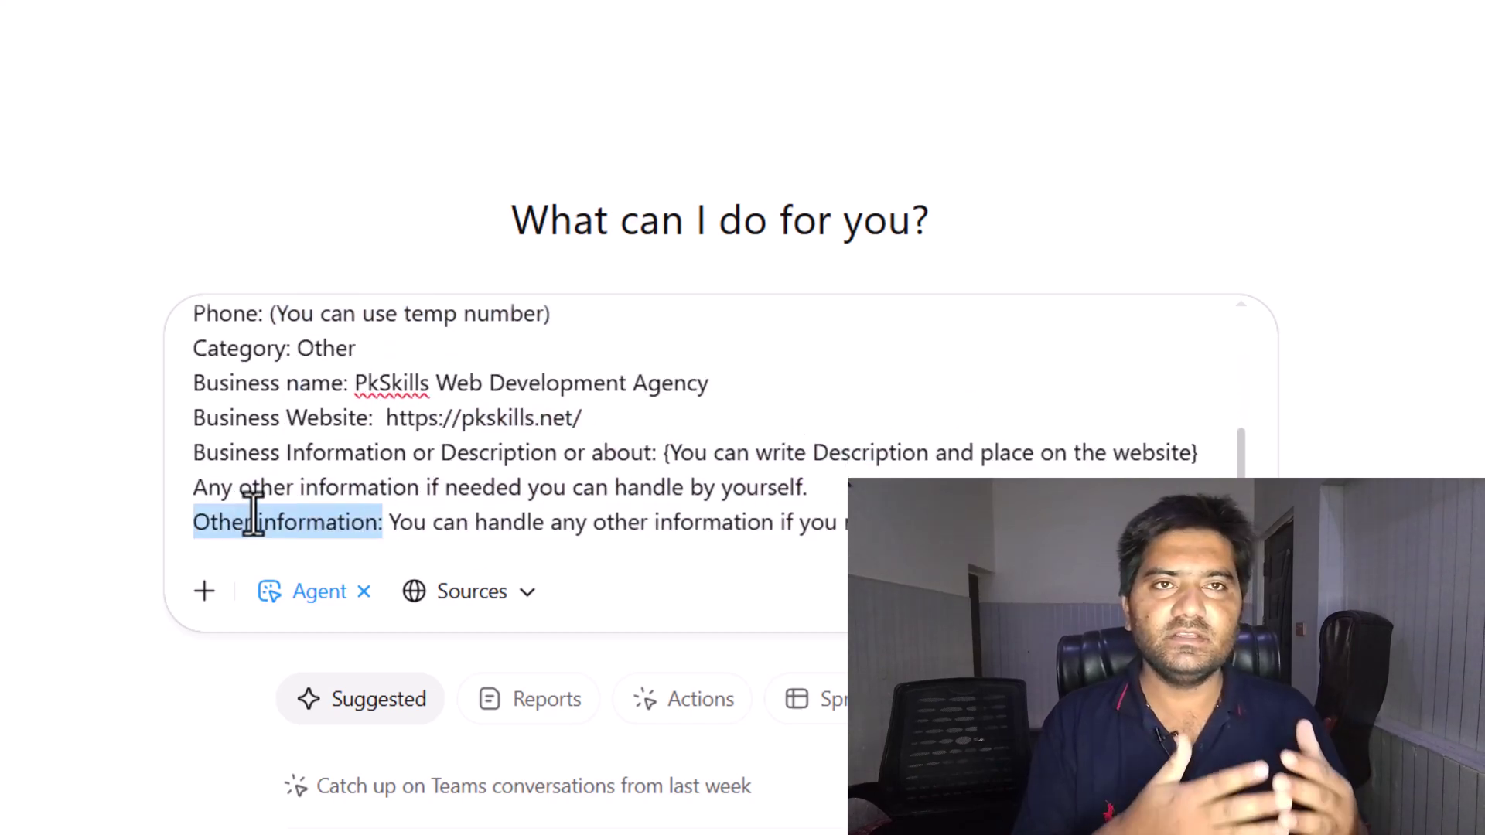
{"action": "left_click", "coordinate": [508, 490]}
{"action": "scroll", "coordinate": [523, 464], "scroll_direction": "up", "scroll_amount": 5}
{"action": "left_click_drag", "start_coordinate": [194, 370], "coordinate": [424, 371]}
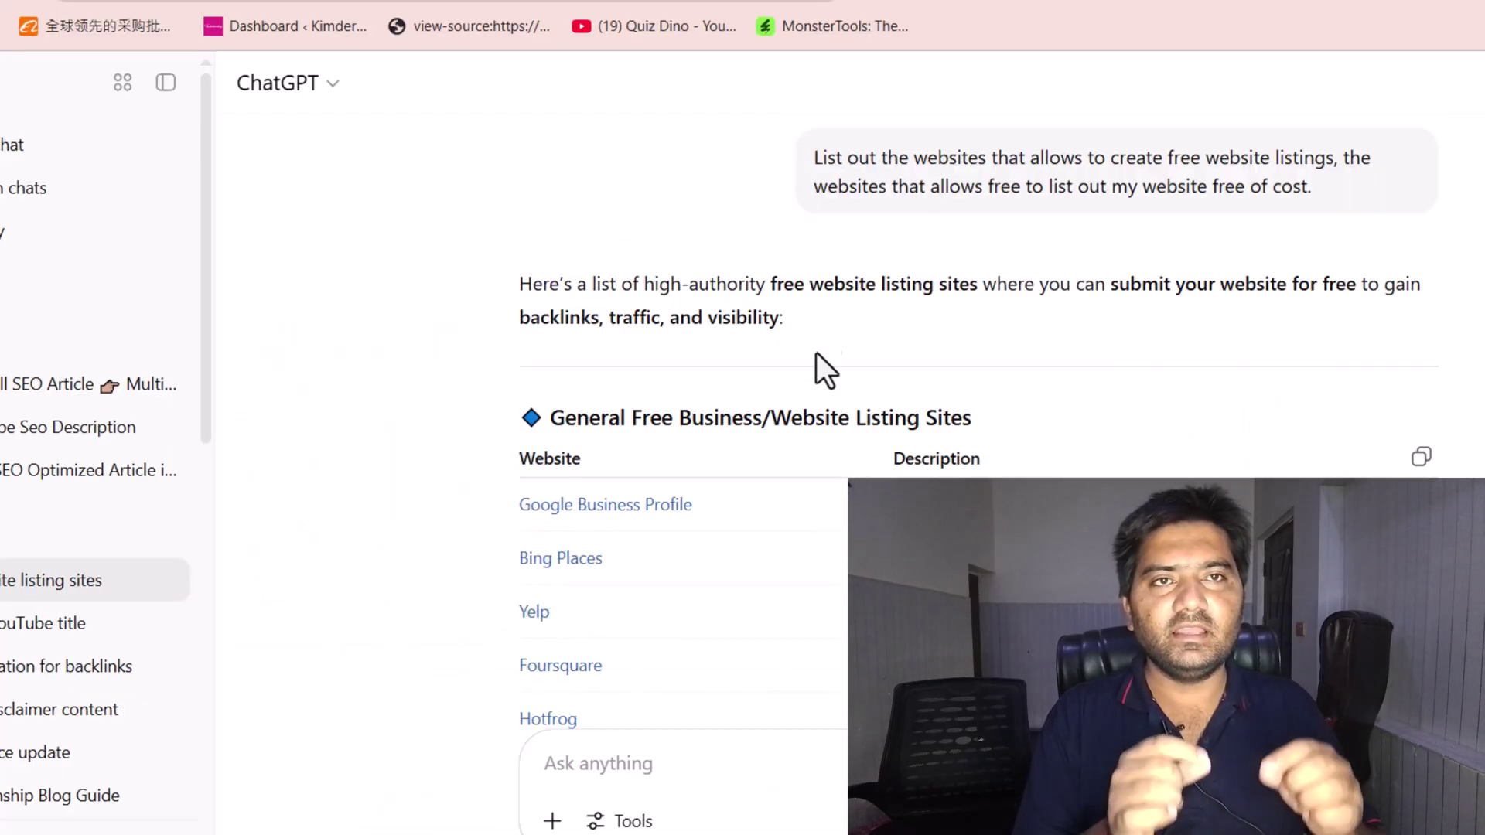
{"action": "left_click_drag", "start_coordinate": [814, 157], "coordinate": [1370, 196]}
{"action": "scroll", "coordinate": [743, 378], "scroll_direction": "down", "scroll_amount": 1}
{"action": "scroll", "coordinate": [744, 378], "scroll_direction": "down", "scroll_amount": 7}
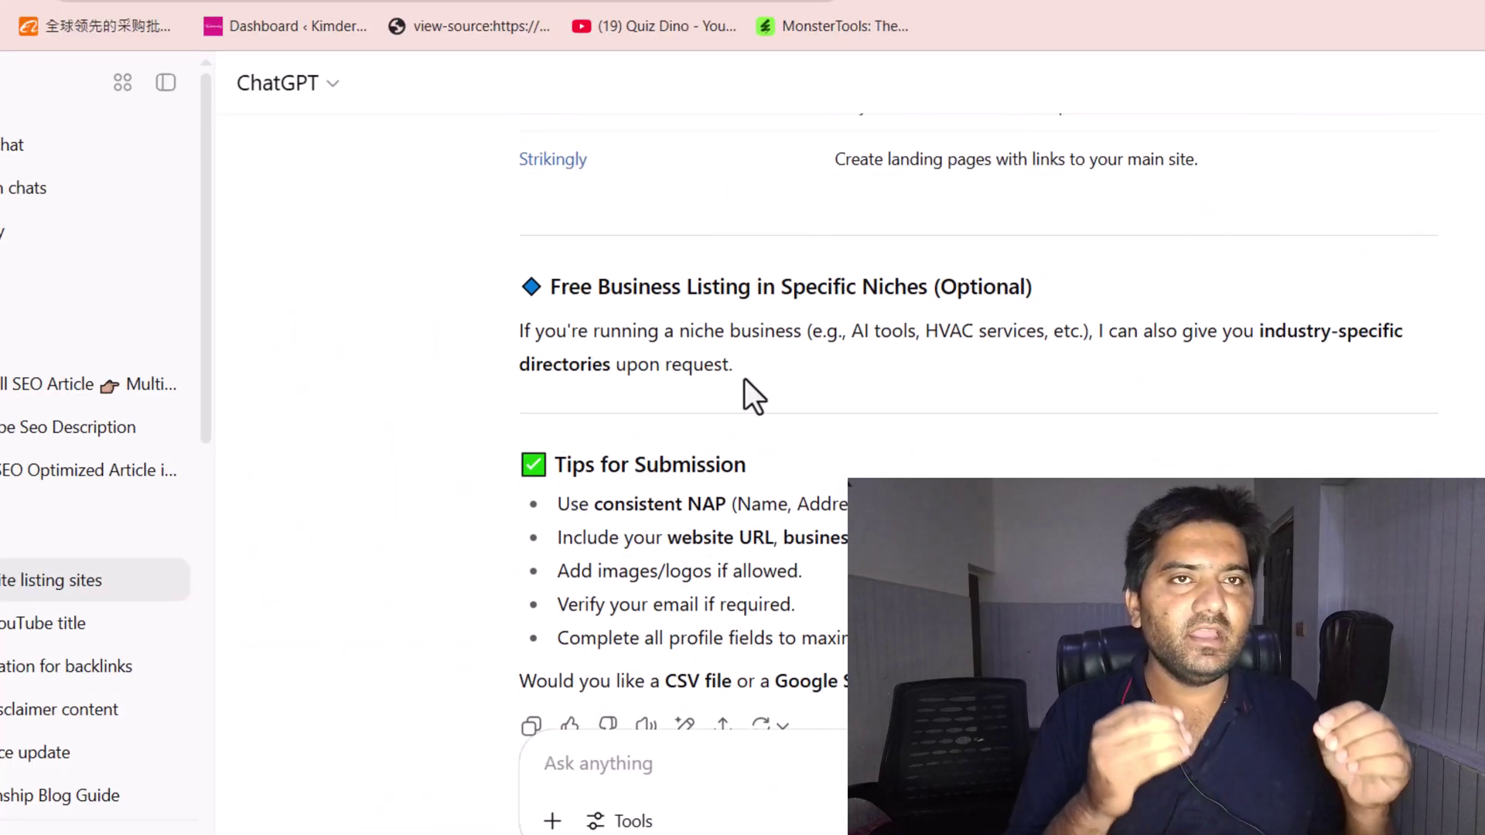
{"action": "scroll", "coordinate": [744, 379], "scroll_direction": "up", "scroll_amount": 5}
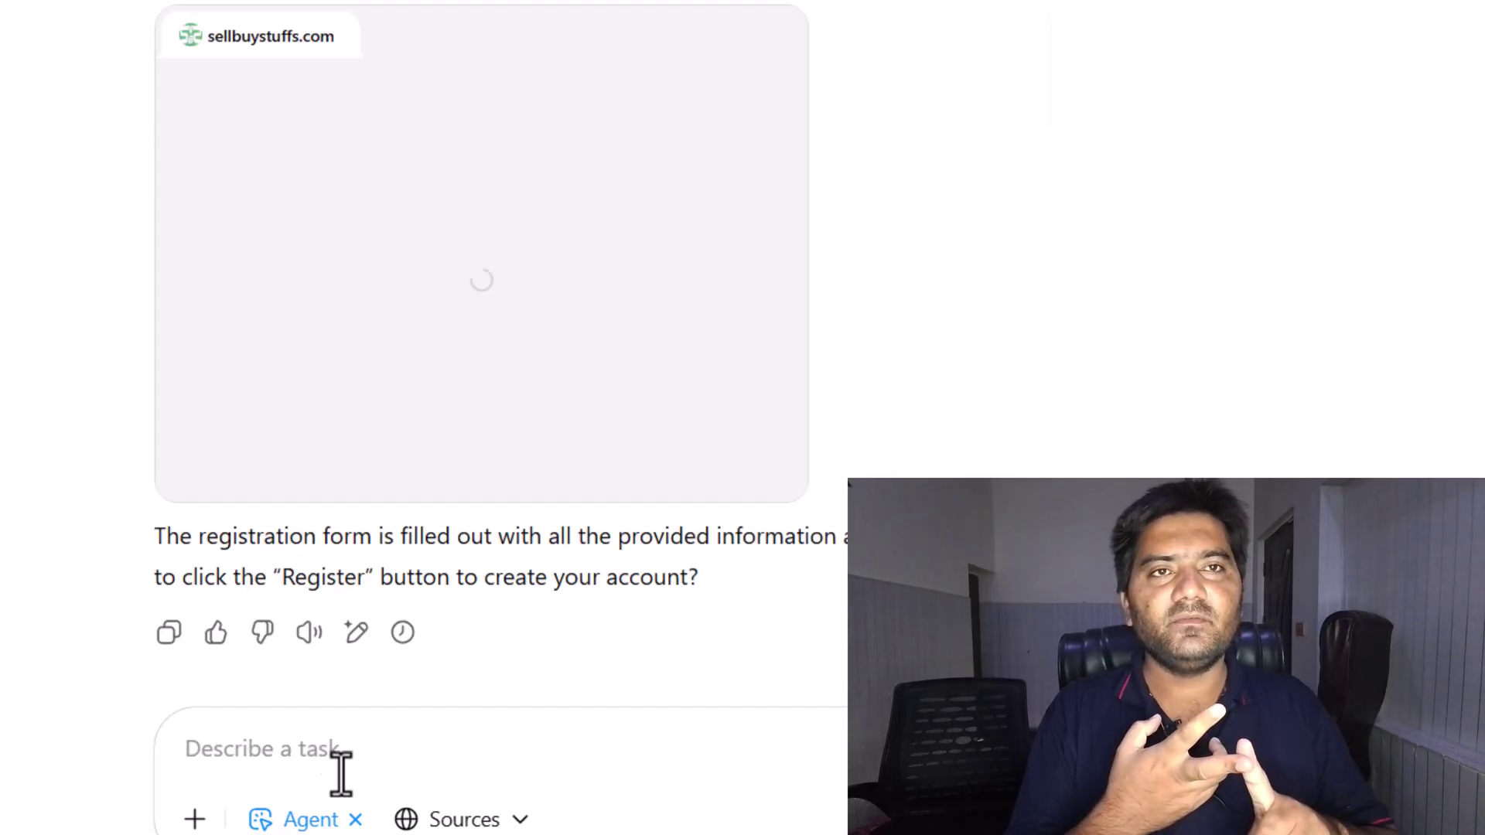
{"action": "type", "text": "Yes, Register Please"}
{"action": "key", "text": "Return"}
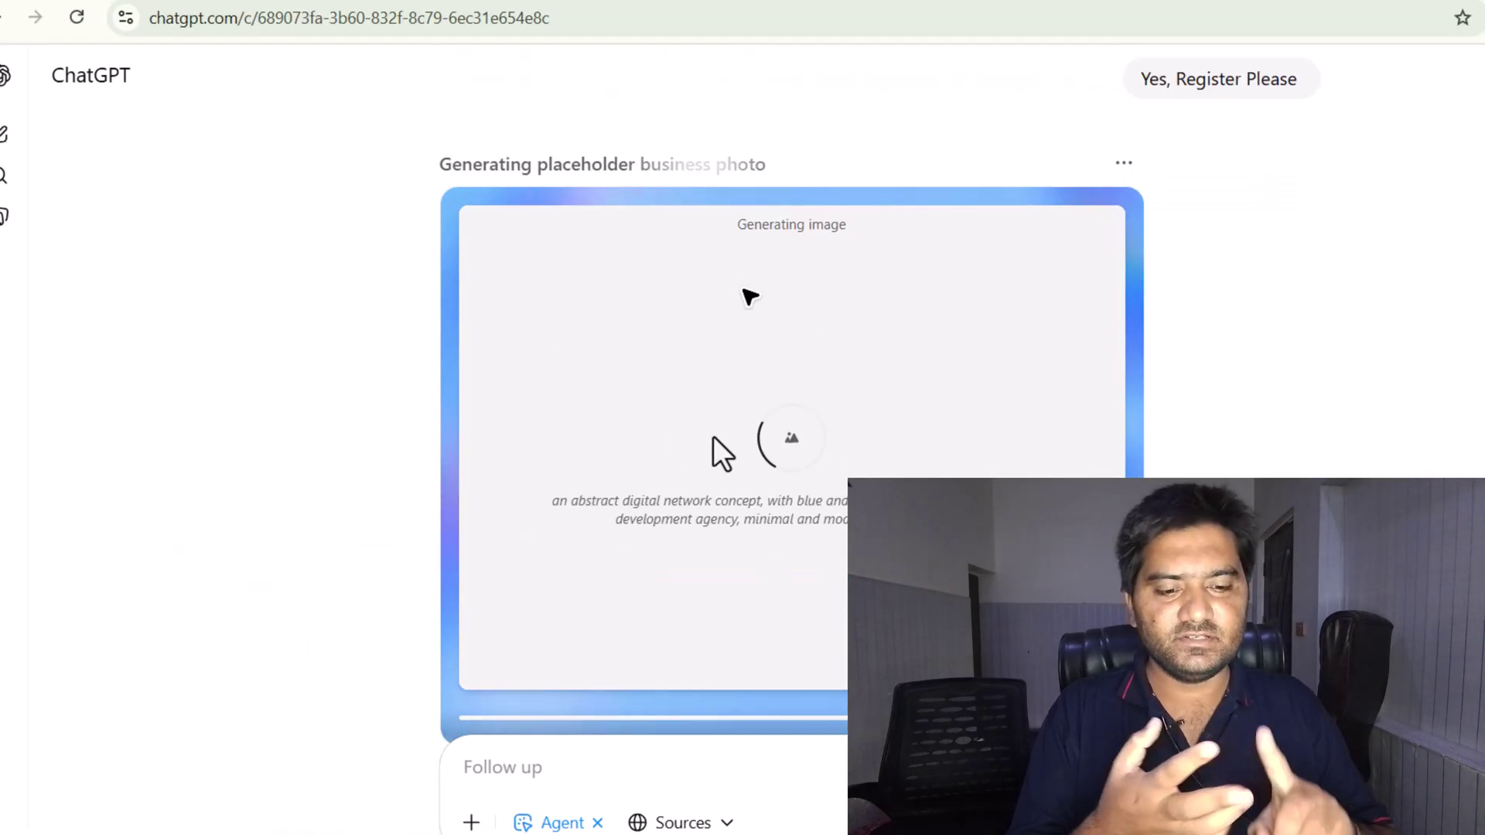
{"action": "scroll", "coordinate": [1091, 442], "scroll_direction": "up", "scroll_amount": 4}
{"action": "scroll", "coordinate": [1160, 383], "scroll_direction": "up", "scroll_amount": 2}
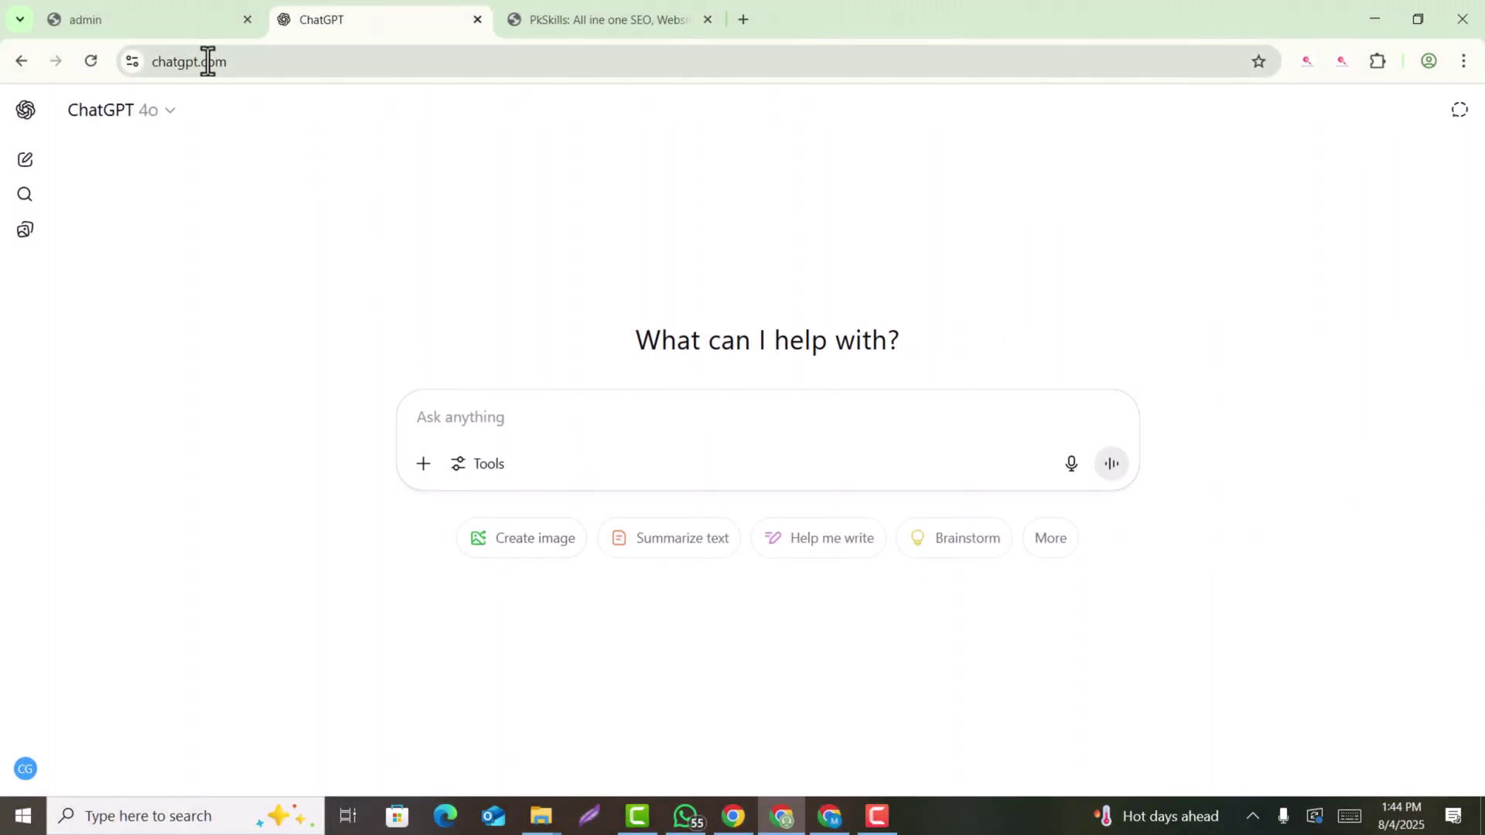
- Turn on Agent mode from the chat Tools list
{"action": "left_click", "coordinate": [459, 466]}
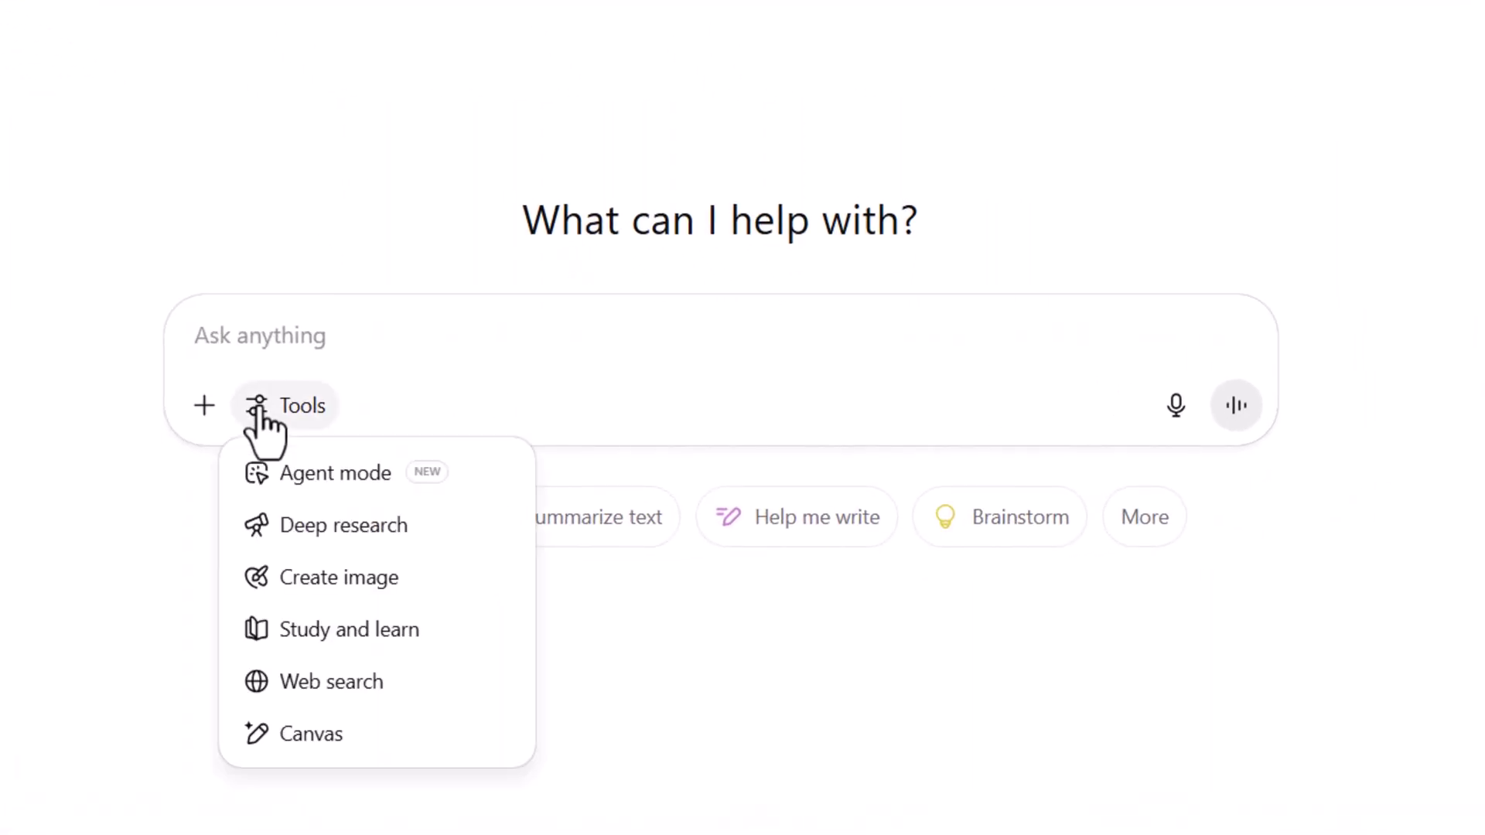
{"action": "left_click", "coordinate": [316, 481]}
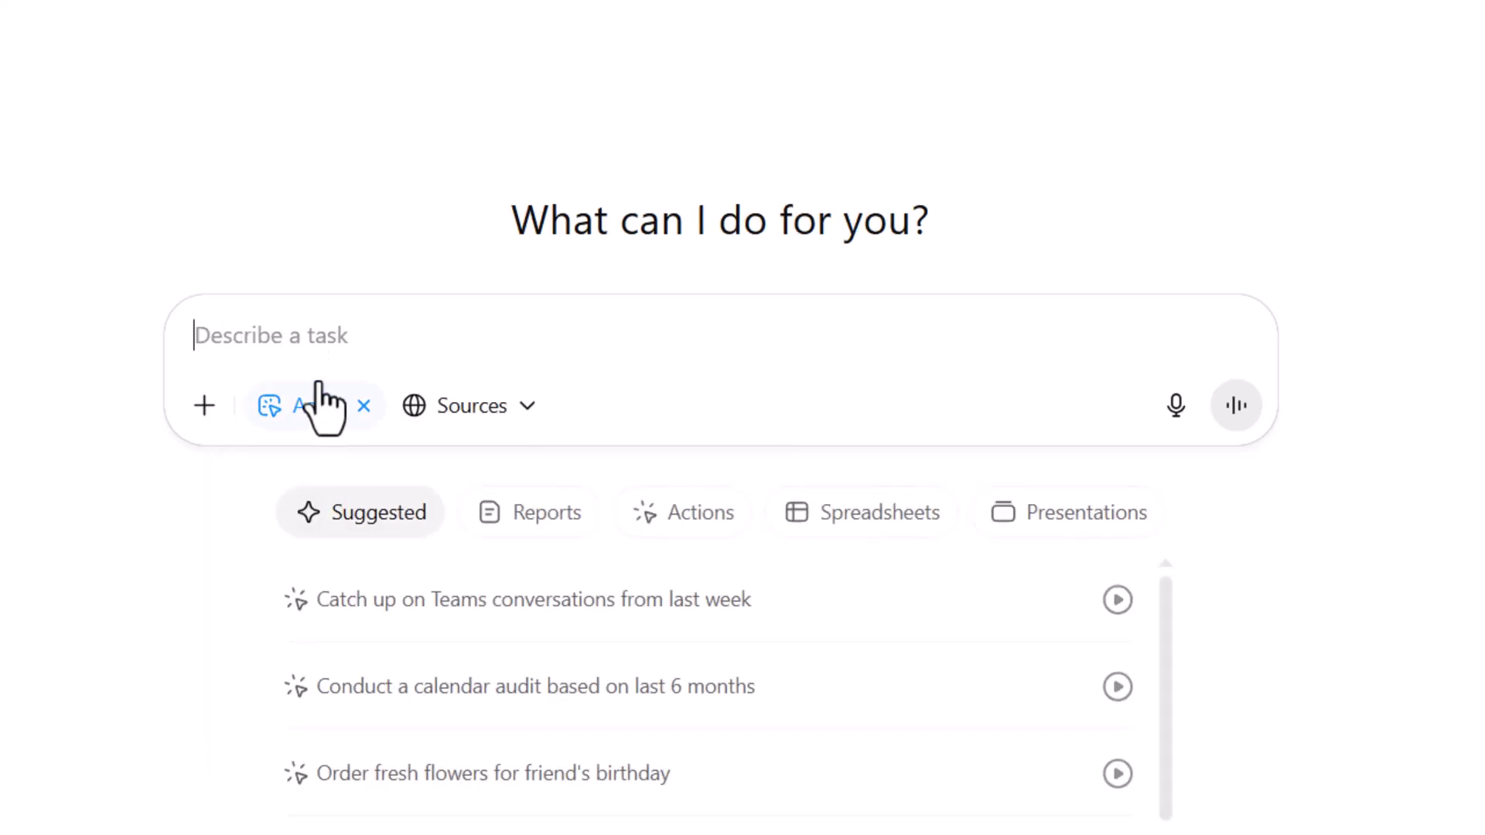
- Paste the prepared sellbuystuffs.com listing task and review the website and account email lines
{"action": "key", "text": "ctrl+v"}
{"action": "scroll", "coordinate": [311, 345], "scroll_direction": "up", "scroll_amount": 5}
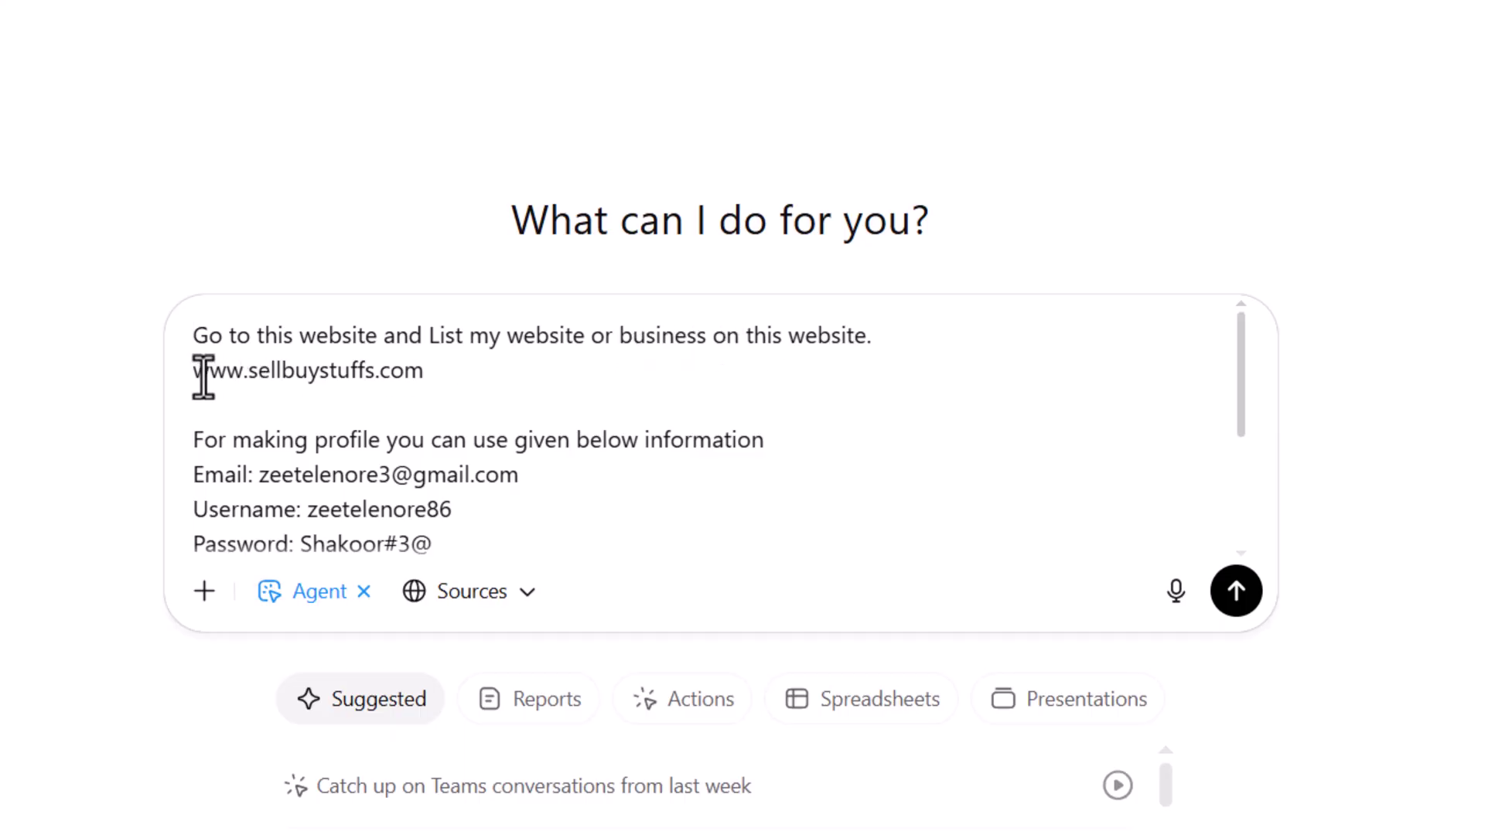
{"action": "left_click_drag", "start_coordinate": [202, 374], "coordinate": [421, 375]}
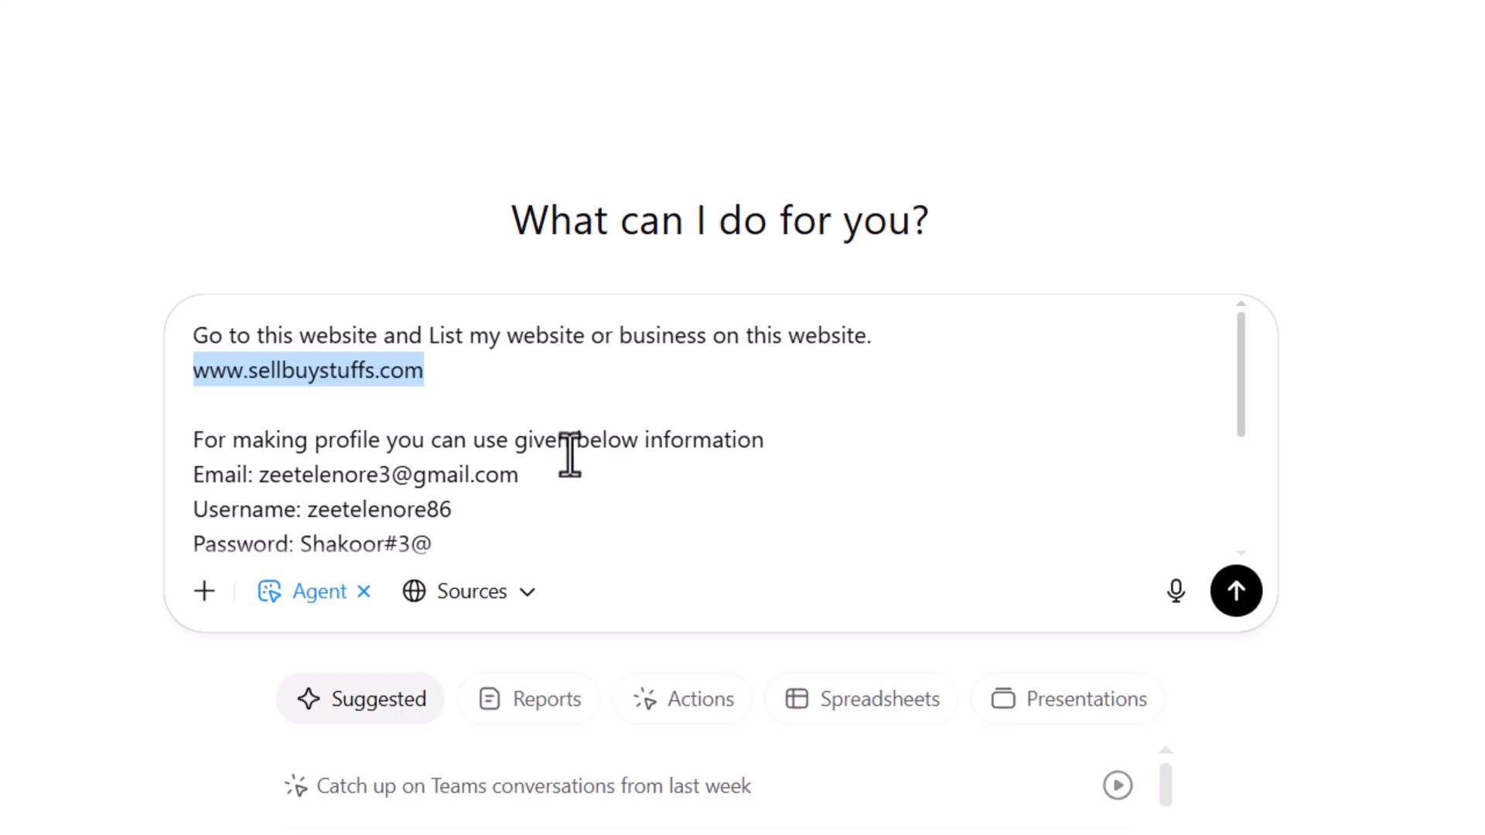
{"action": "mouse_move", "coordinate": [781, 451]}
{"action": "left_mouse_down"}
{"action": "mouse_move", "coordinate": [332, 469]}
{"action": "mouse_move", "coordinate": [145, 451]}
{"action": "left_mouse_up"}
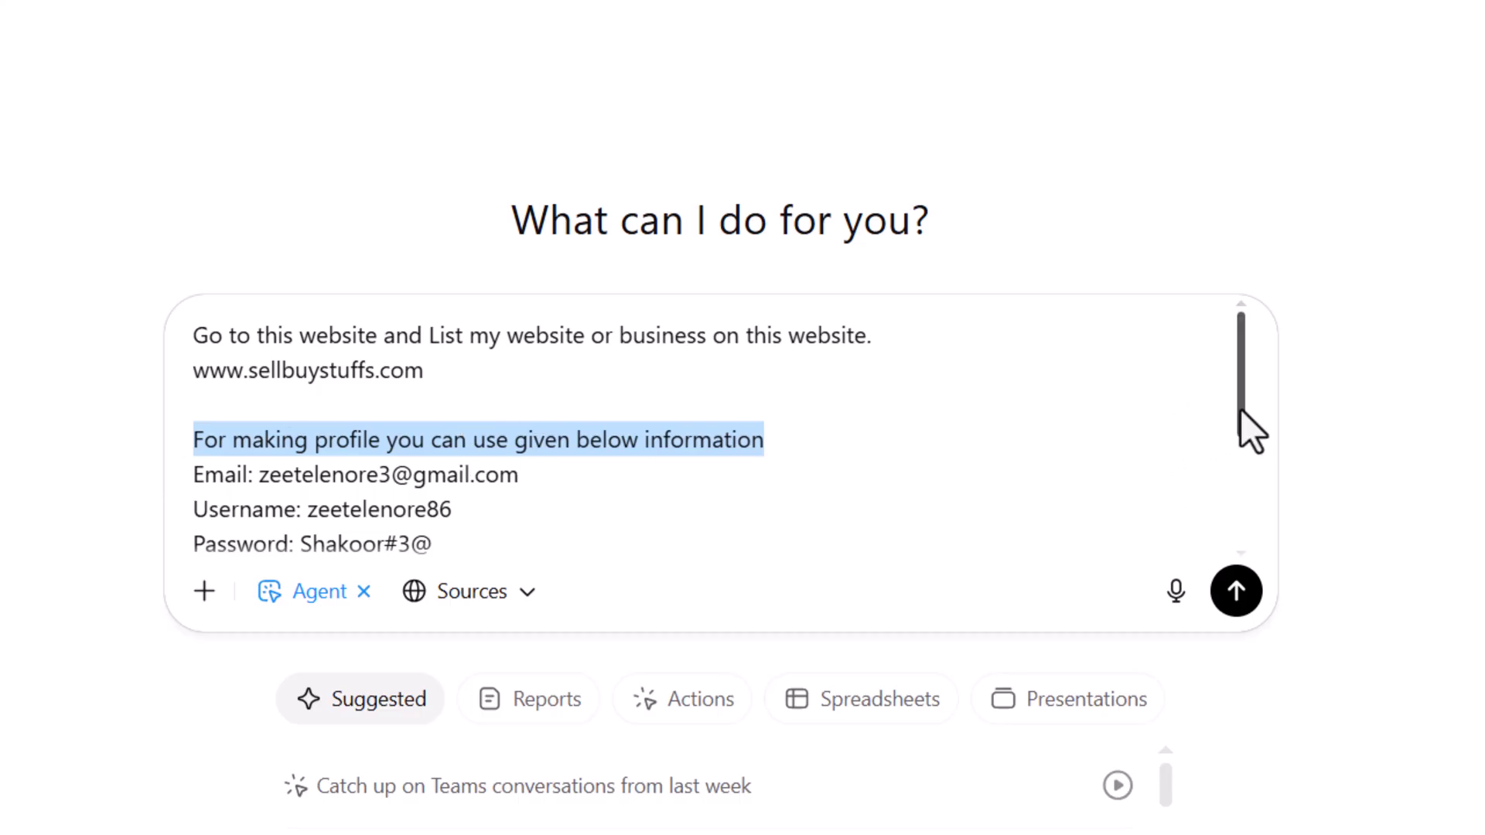
{"action": "left_click_drag", "start_coordinate": [1240, 409], "coordinate": [1238, 456]}
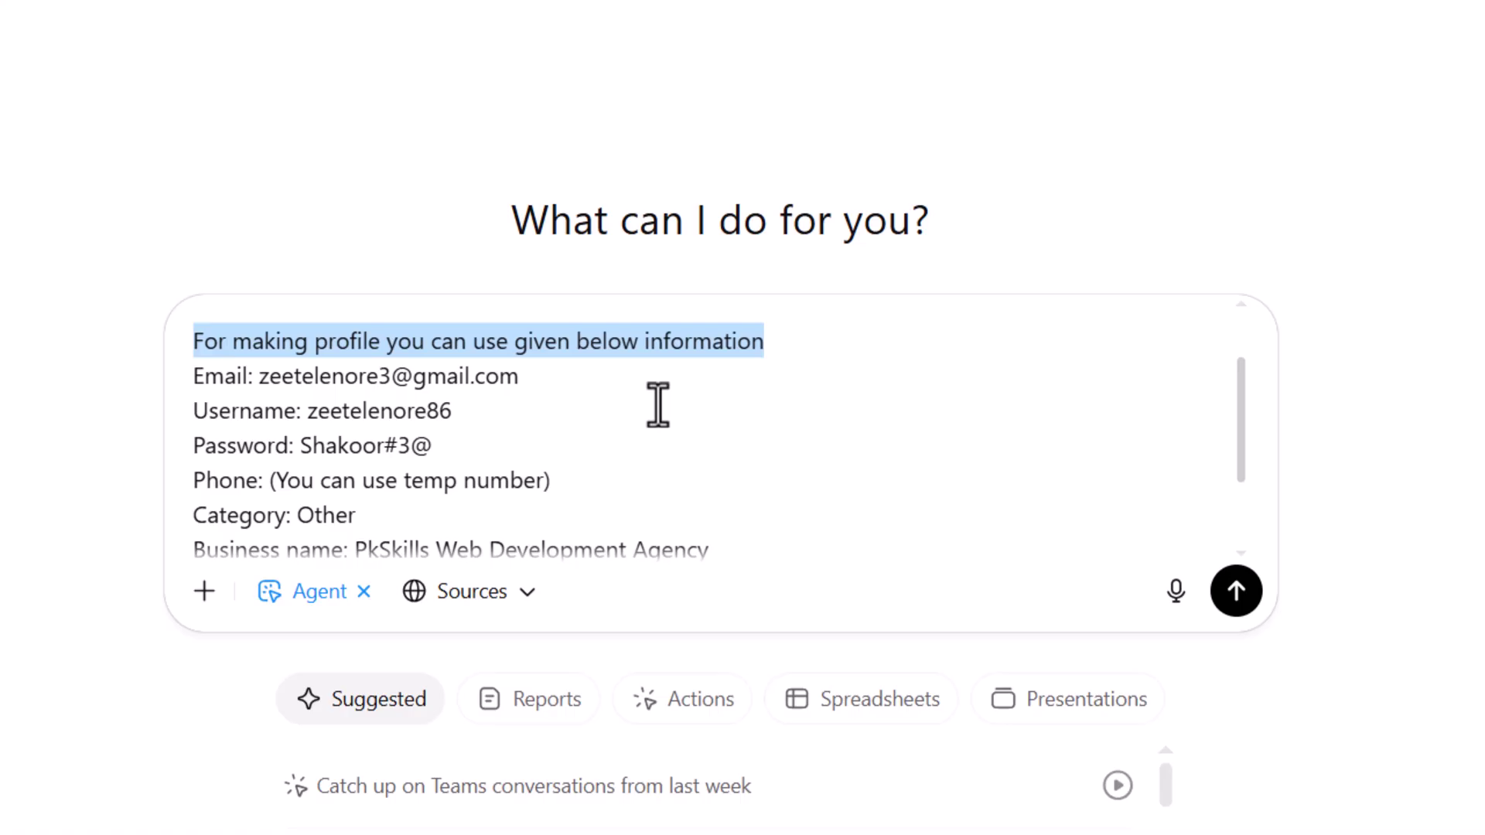
{"action": "left_click_drag", "start_coordinate": [248, 380], "coordinate": [519, 388]}
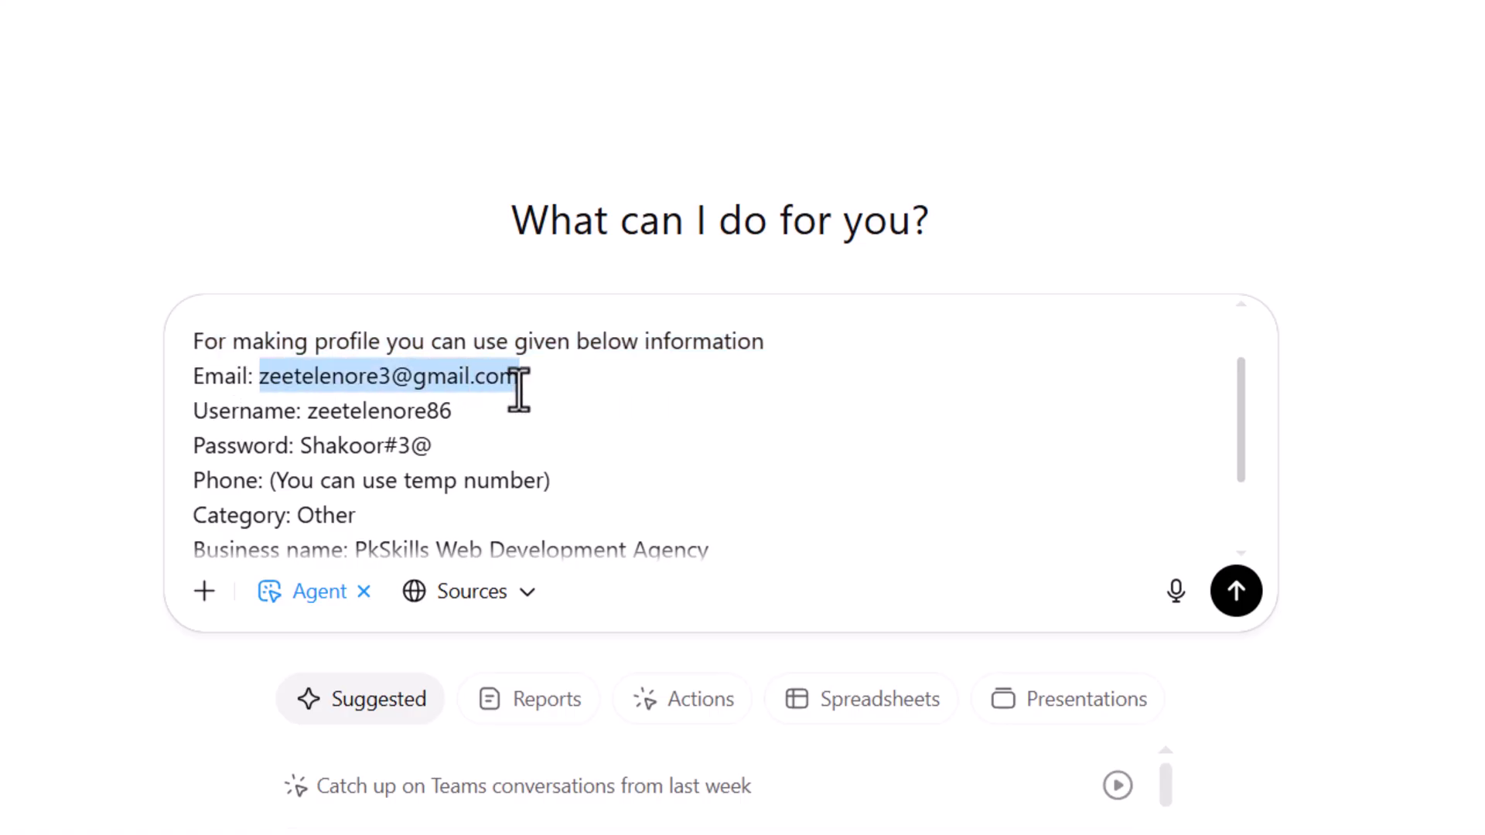
- Review the username, password and phone instruction lines of the pasted task
{"action": "left_click", "coordinate": [316, 426]}
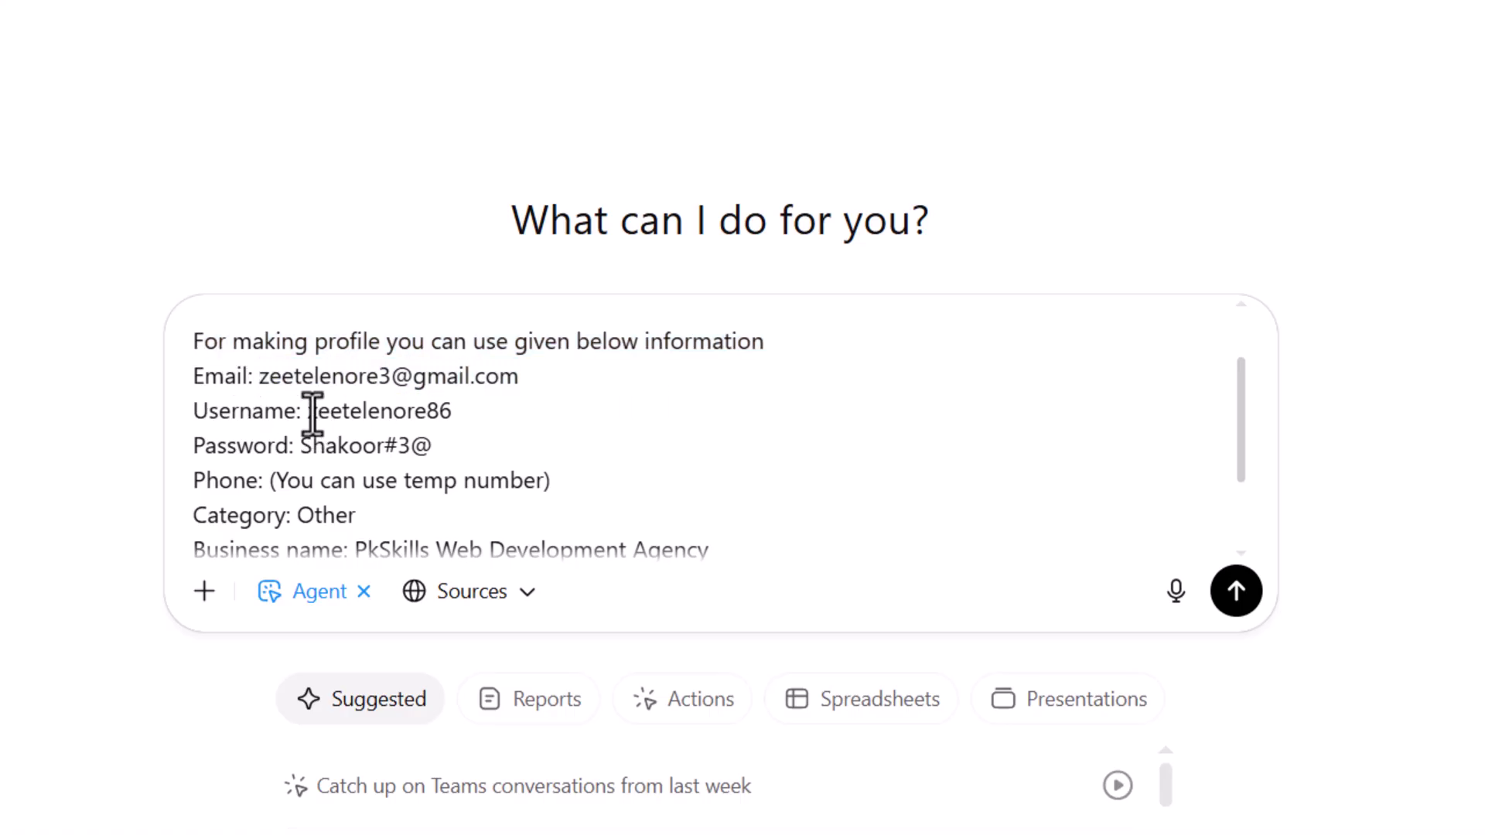
{"action": "left_click_drag", "start_coordinate": [311, 413], "coordinate": [486, 404]}
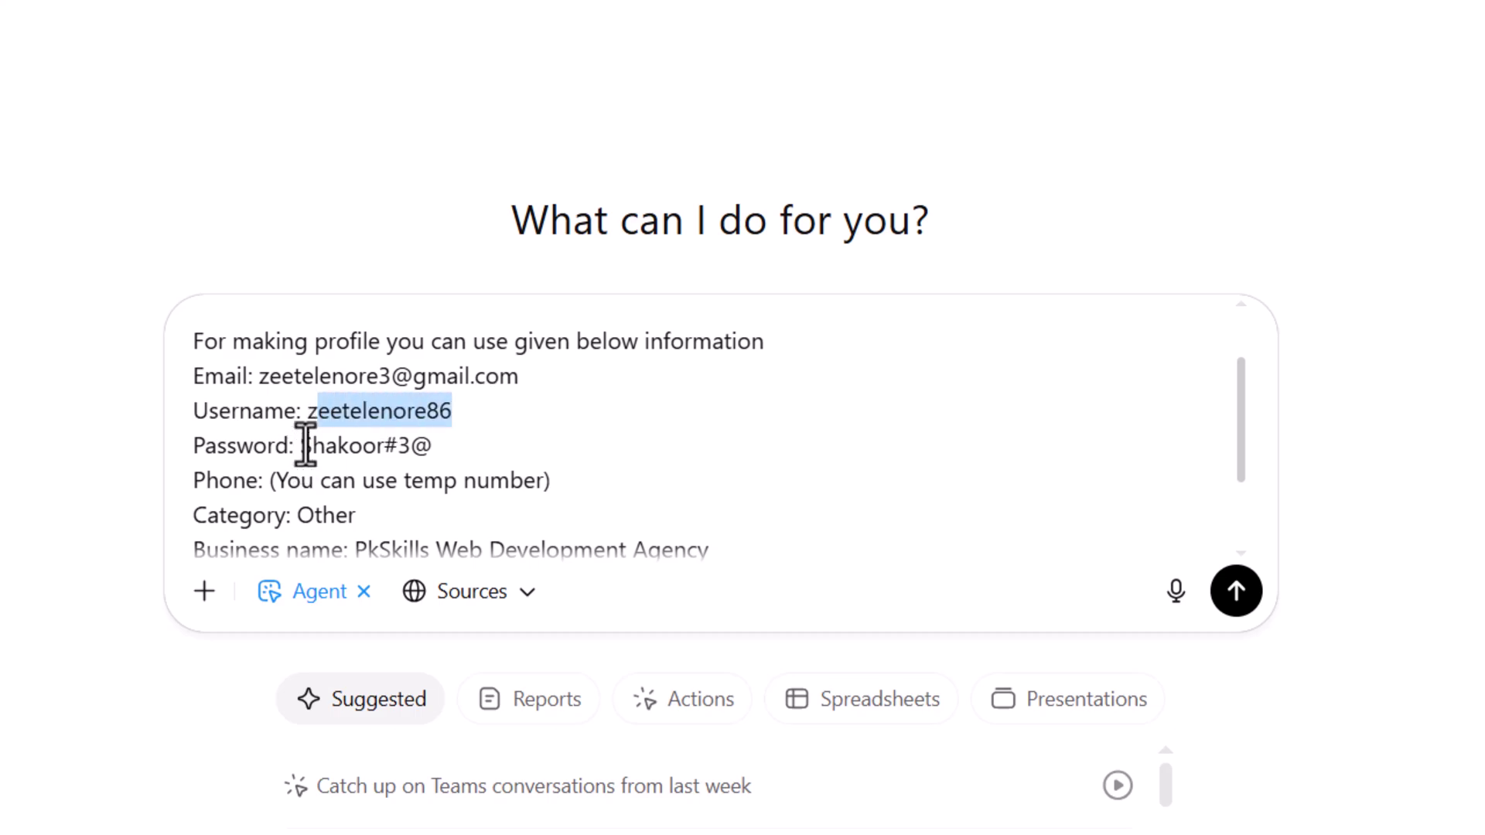
{"action": "left_click_drag", "start_coordinate": [306, 444], "coordinate": [478, 445]}
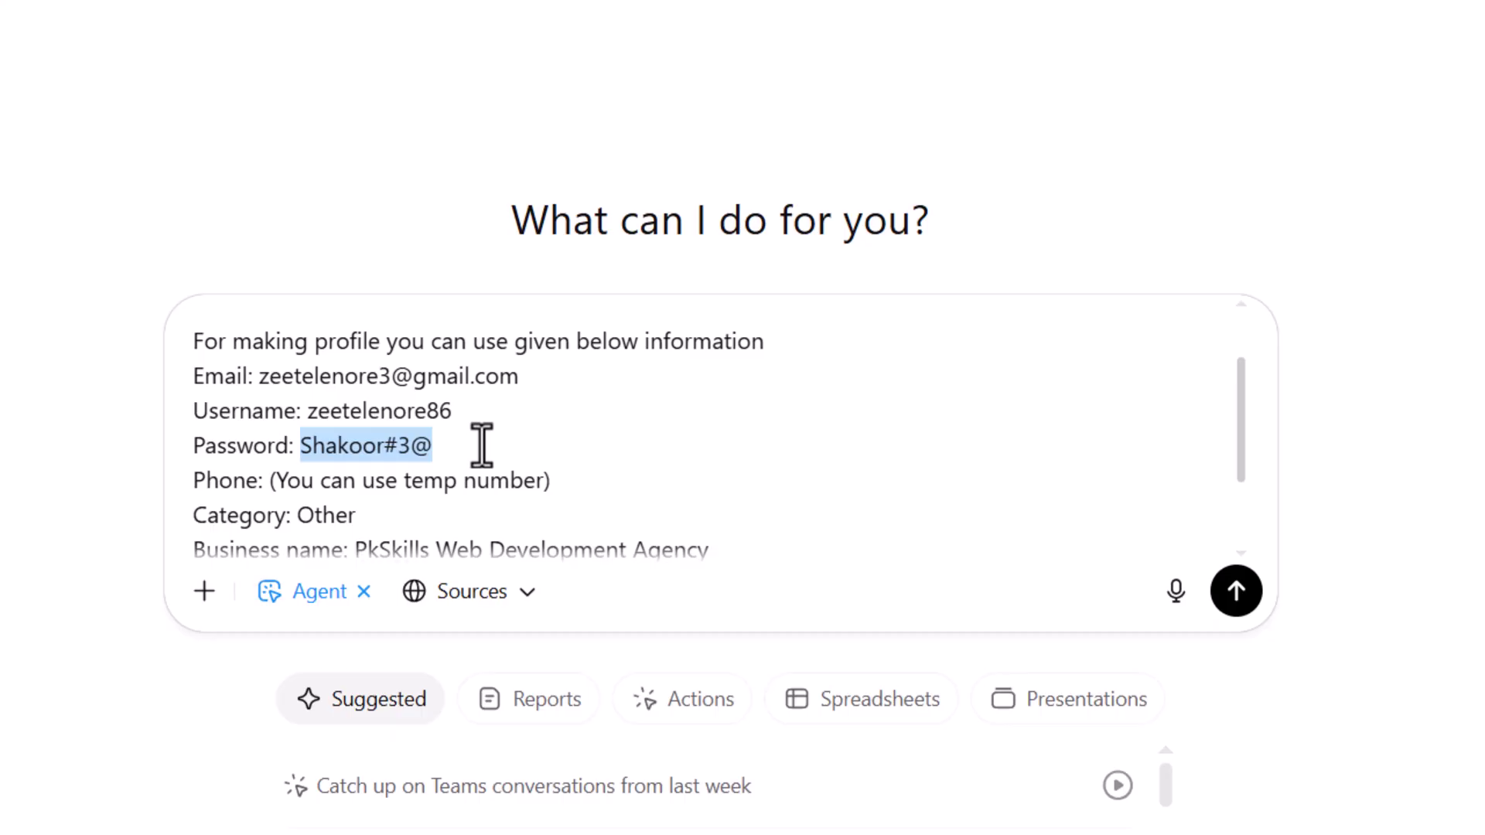
{"action": "mouse_move", "coordinate": [552, 480]}
{"action": "left_mouse_down"}
{"action": "mouse_move", "coordinate": [269, 480]}
{"action": "mouse_move", "coordinate": [552, 481]}
{"action": "left_mouse_up"}
{"action": "left_click", "coordinate": [381, 411]}
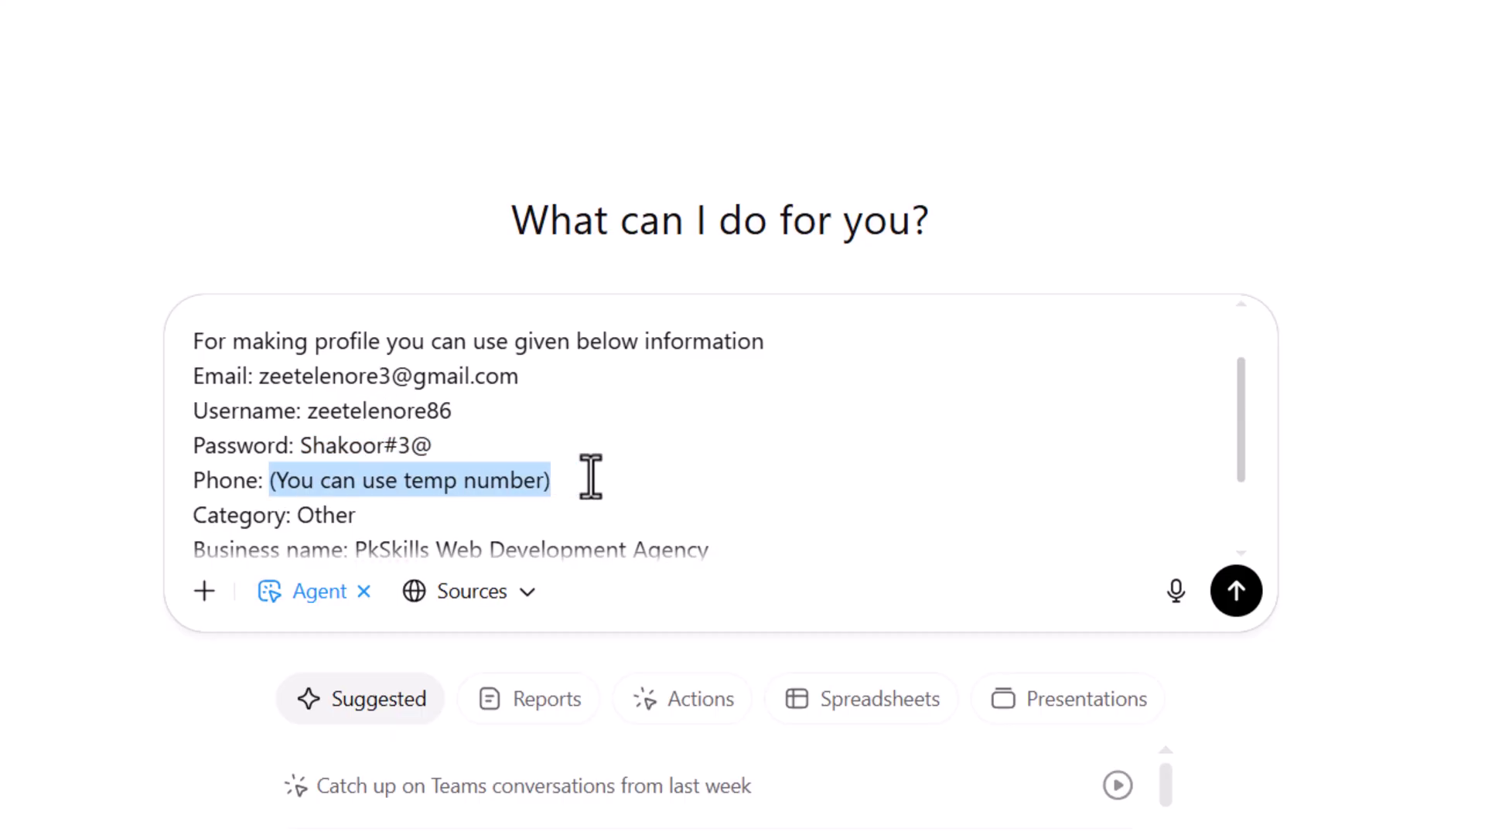
{"action": "scroll", "coordinate": [590, 476], "scroll_direction": "down", "scroll_amount": 2}
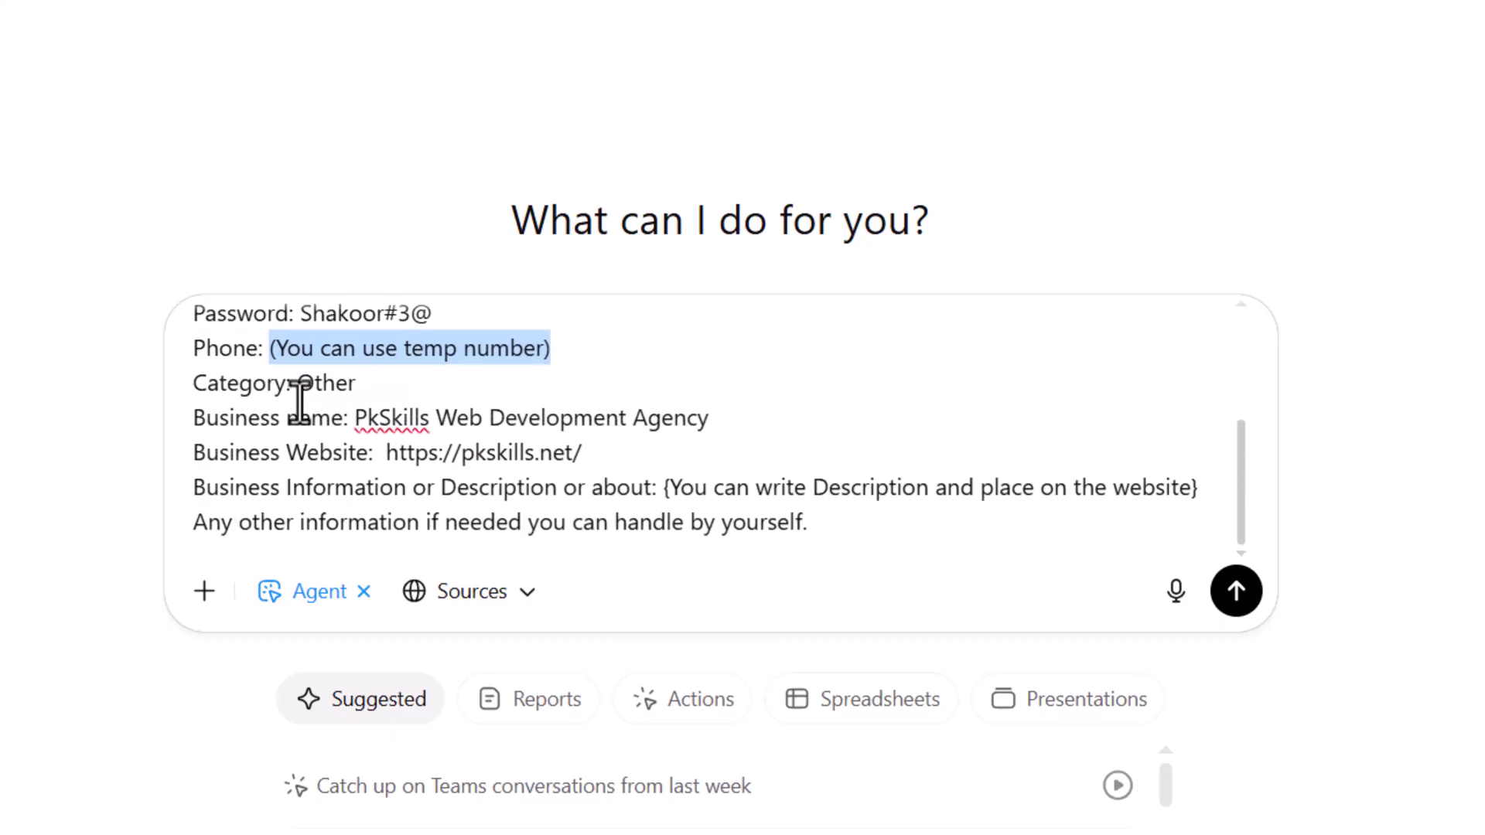
- Review the business name PkSkills Web Development Agency, website pkskills.net and description lines
{"action": "left_click_drag", "start_coordinate": [299, 408], "coordinate": [192, 418]}
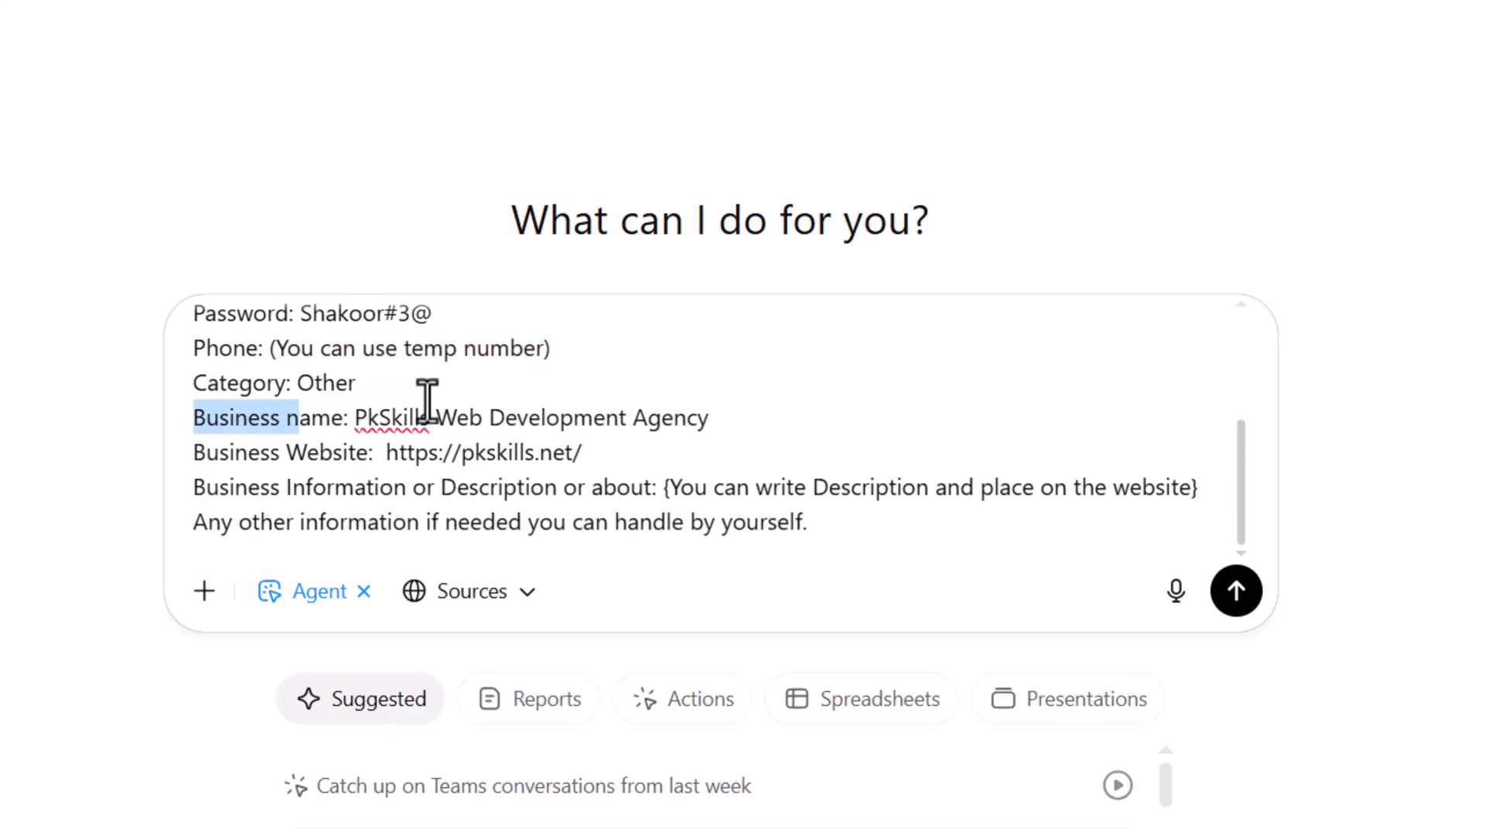
{"action": "left_click", "coordinate": [359, 428]}
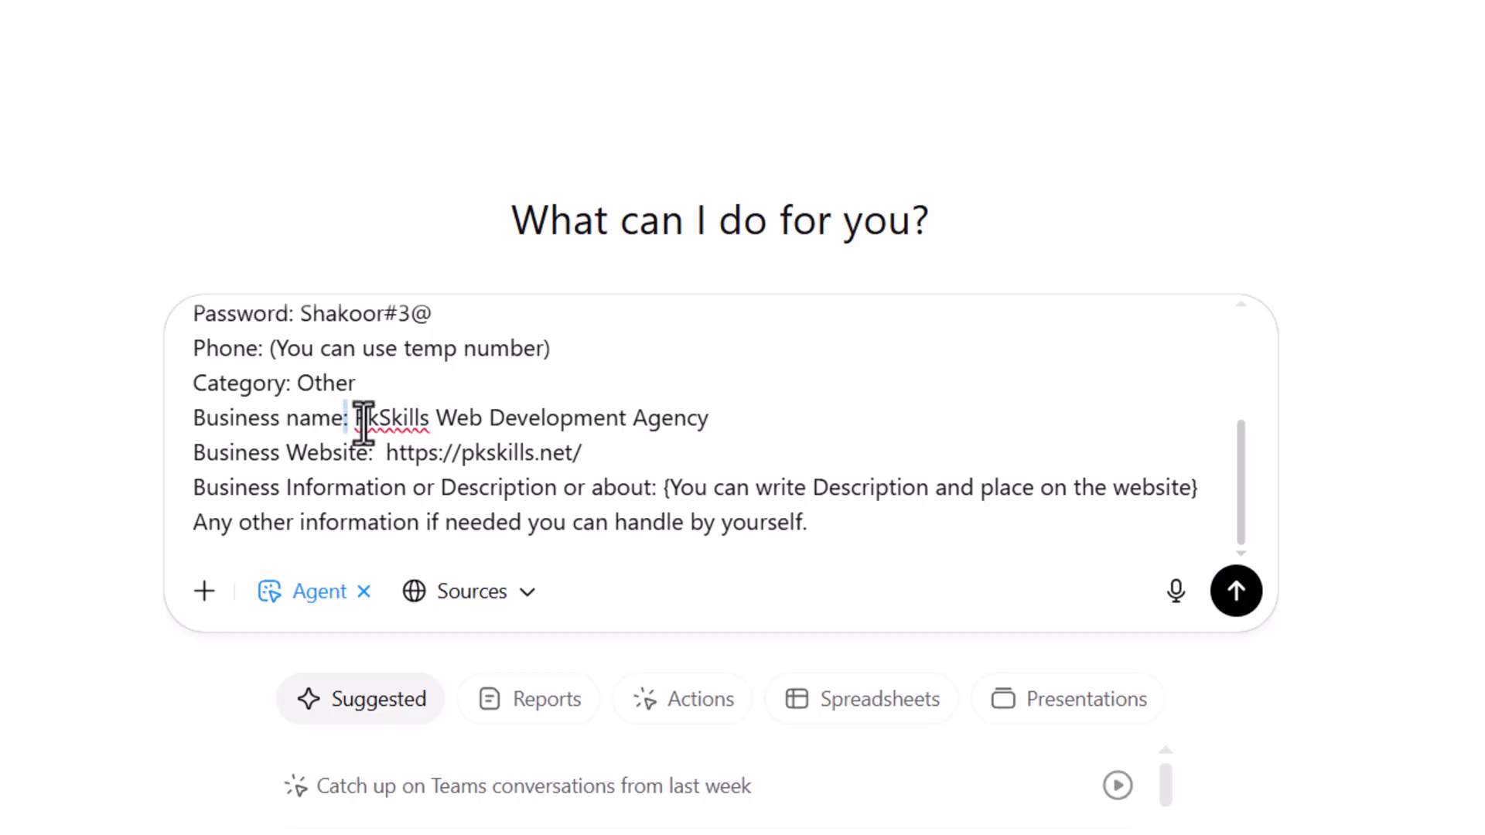
{"action": "left_click_drag", "start_coordinate": [353, 419], "coordinate": [867, 424]}
{"action": "left_click", "coordinate": [603, 463]}
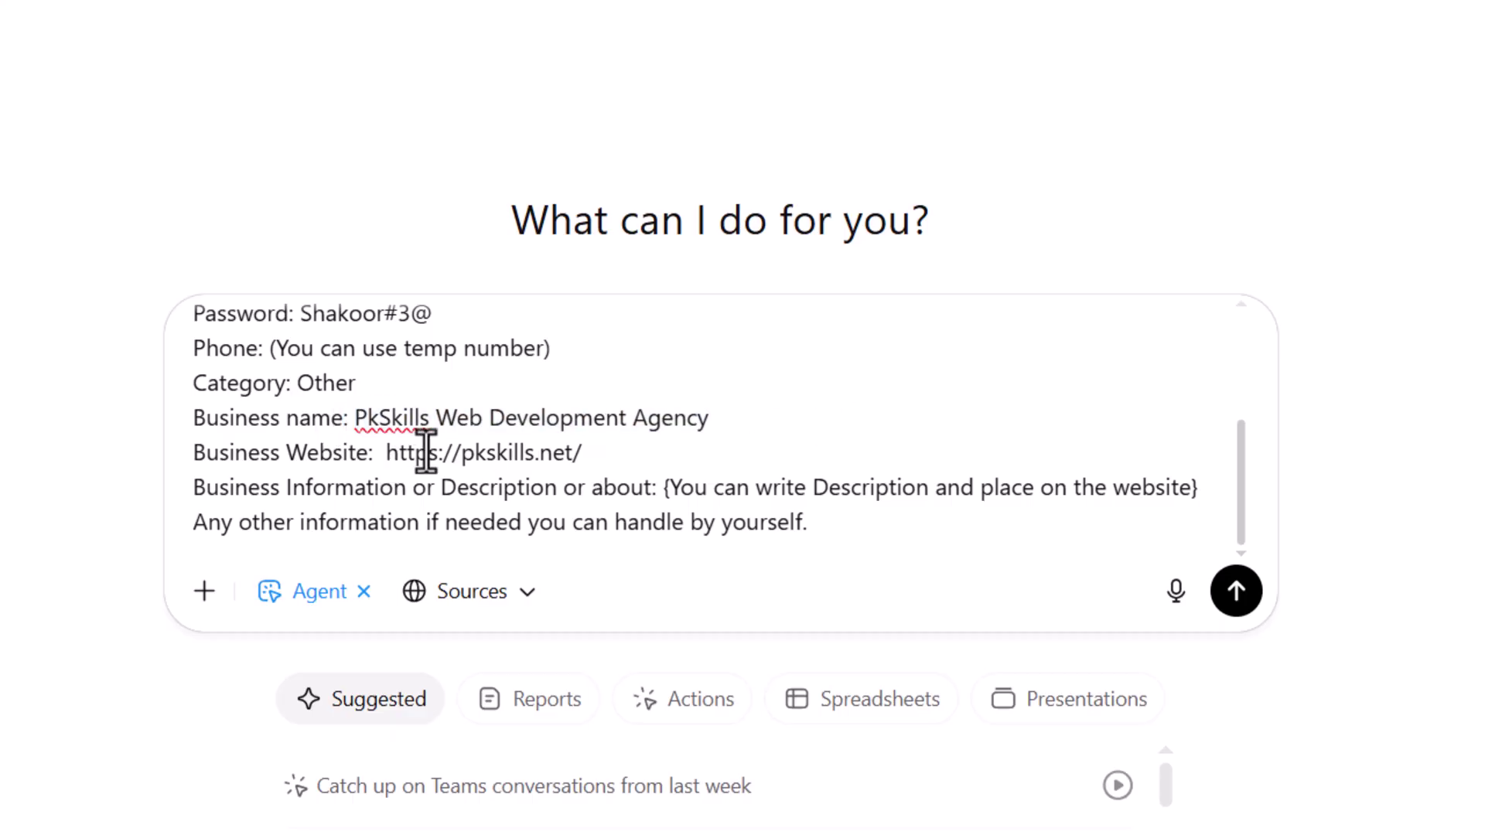
{"action": "left_click_drag", "start_coordinate": [574, 454], "coordinate": [475, 455]}
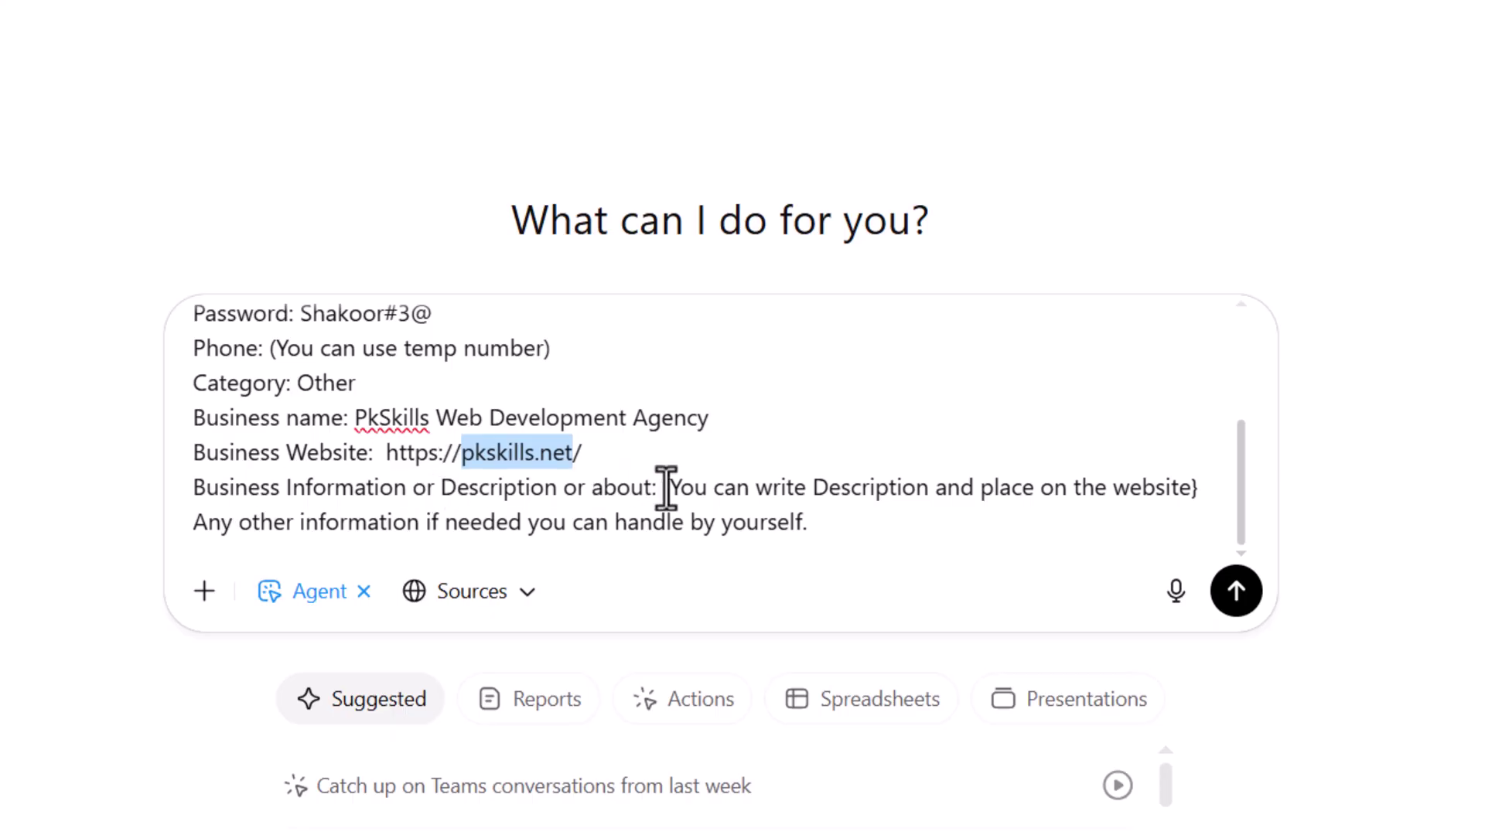
{"action": "mouse_move", "coordinate": [666, 487]}
{"action": "left_mouse_down"}
{"action": "mouse_move", "coordinate": [874, 494]}
{"action": "mouse_move", "coordinate": [888, 533]}
{"action": "left_mouse_up"}
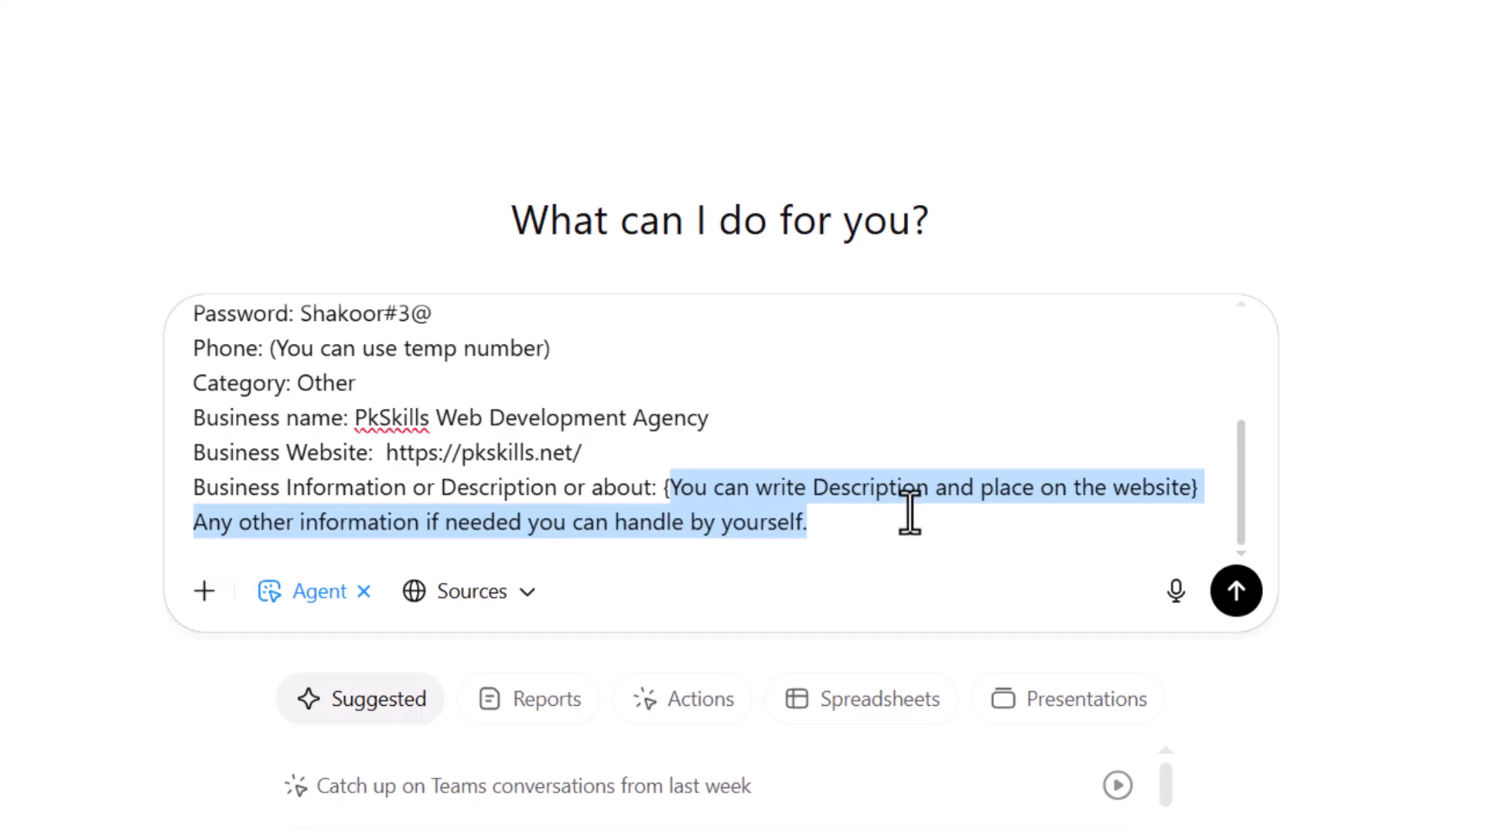
- Add the line 'Other information: You can handle any other information if you need!' at the prompt's end
{"action": "left_click", "coordinate": [909, 511]}
{"action": "key", "text": "Return"}
{"action": "type", "text": "Other information: You can handle any other information if you need!"}
{"action": "left_click_drag", "start_coordinate": [372, 540], "coordinate": [175, 558]}
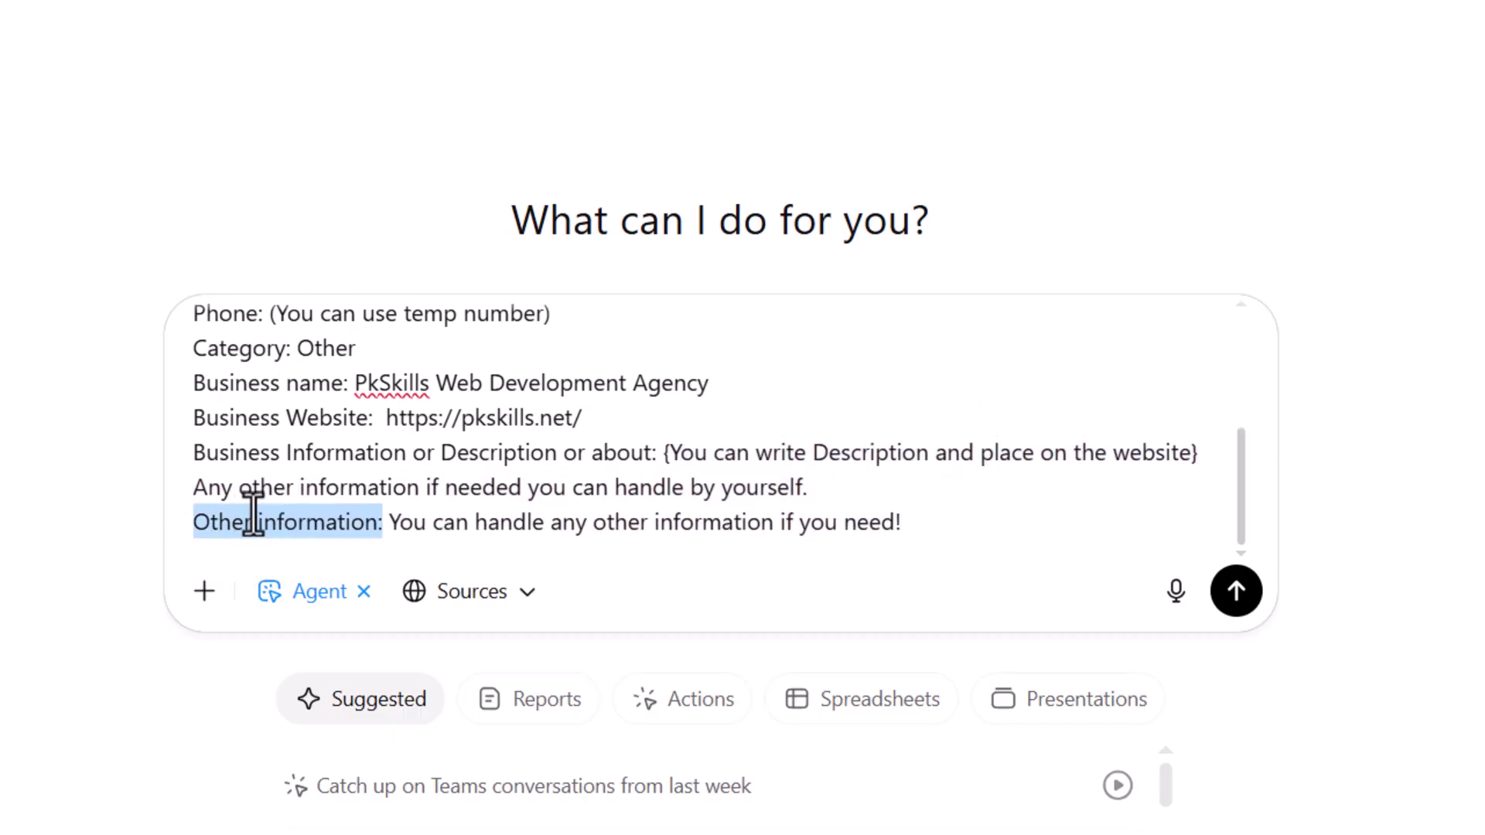
{"action": "left_click", "coordinate": [962, 524]}
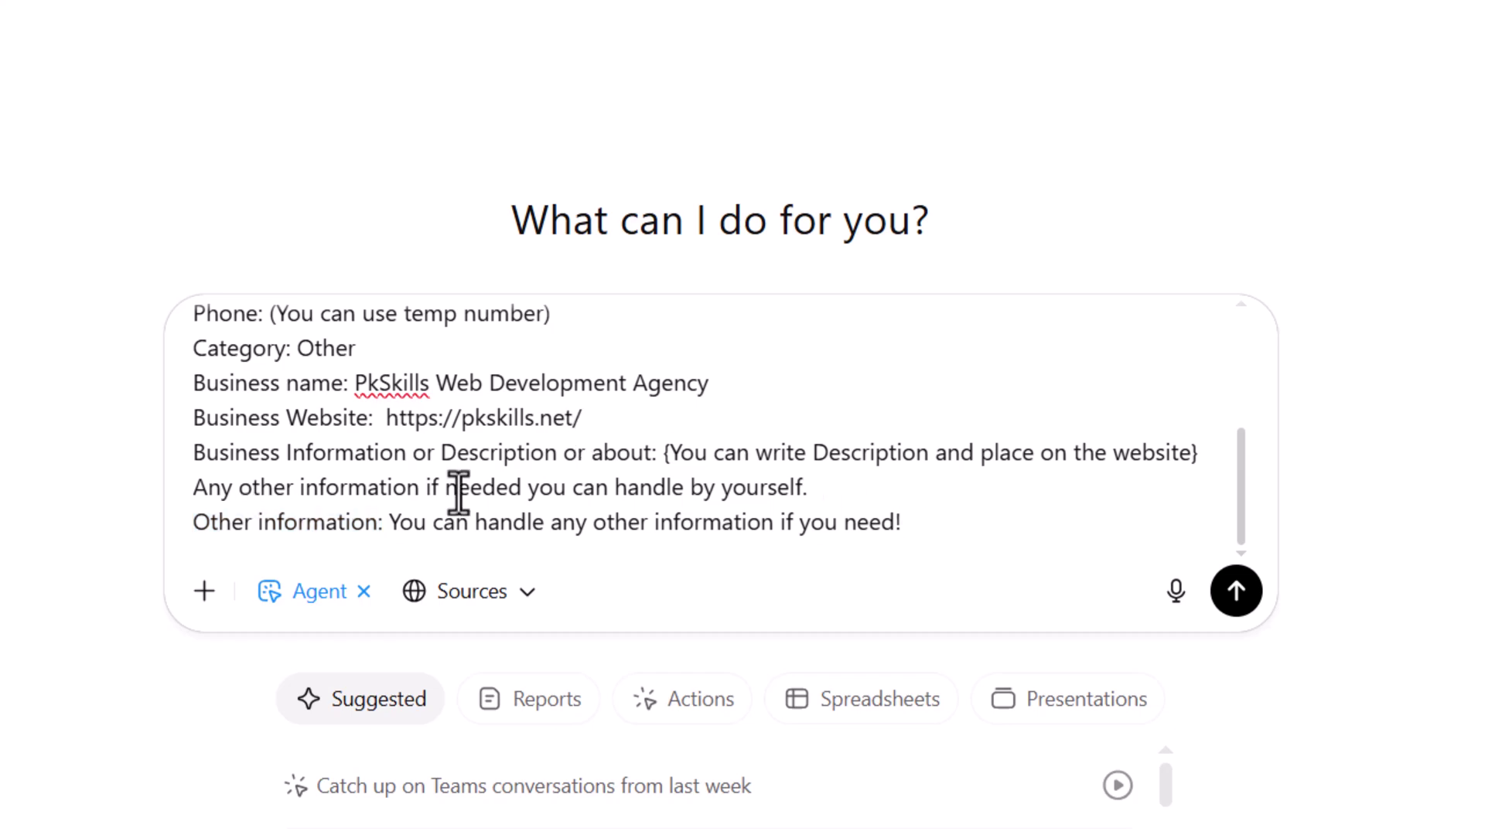
{"action": "scroll", "coordinate": [513, 538], "scroll_direction": "up", "scroll_amount": 1}
{"action": "scroll", "coordinate": [514, 538], "scroll_direction": "up", "scroll_amount": 2}
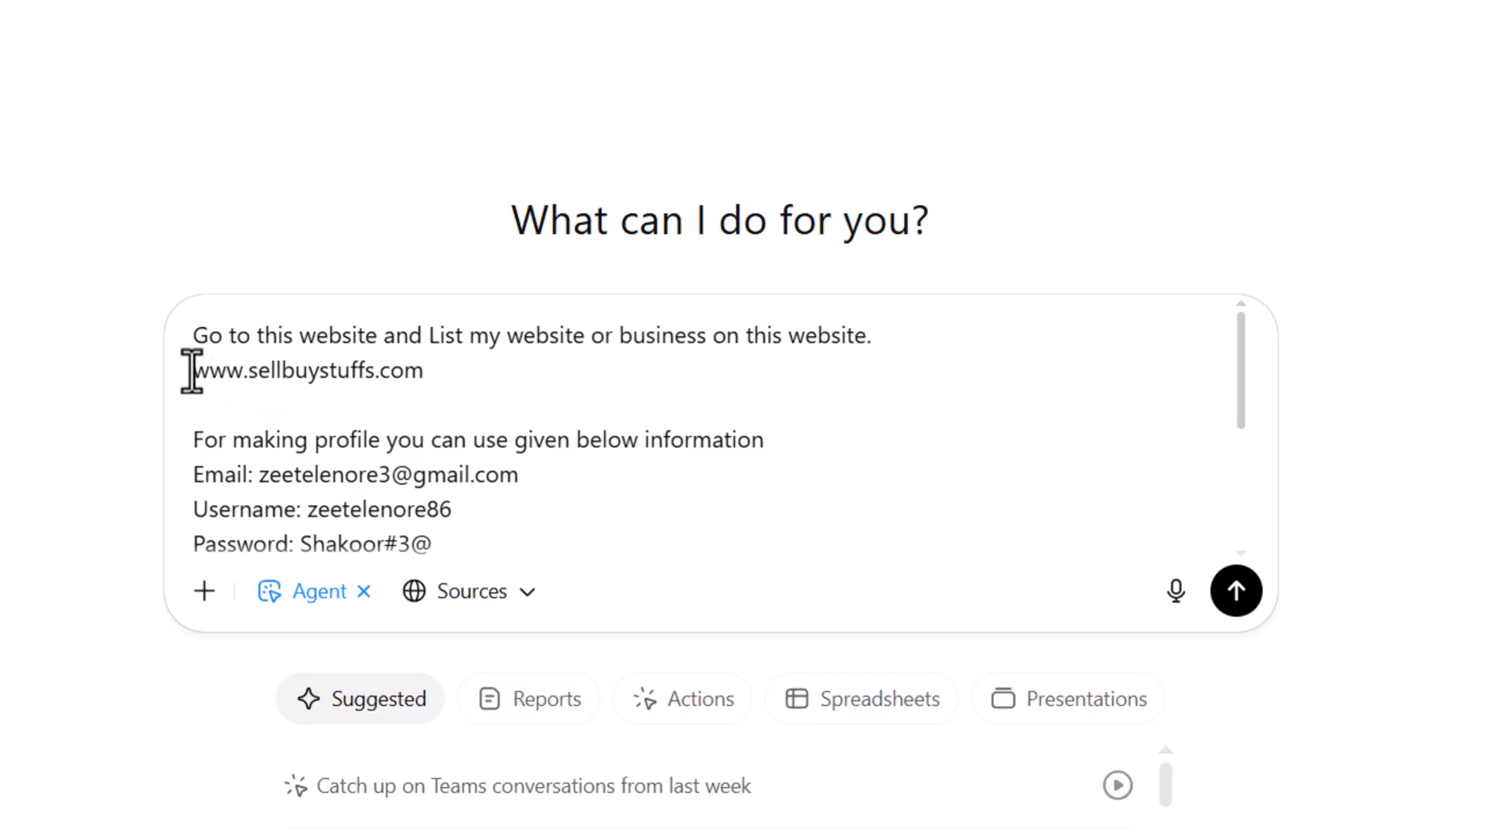
{"action": "left_click_drag", "start_coordinate": [191, 371], "coordinate": [441, 403]}
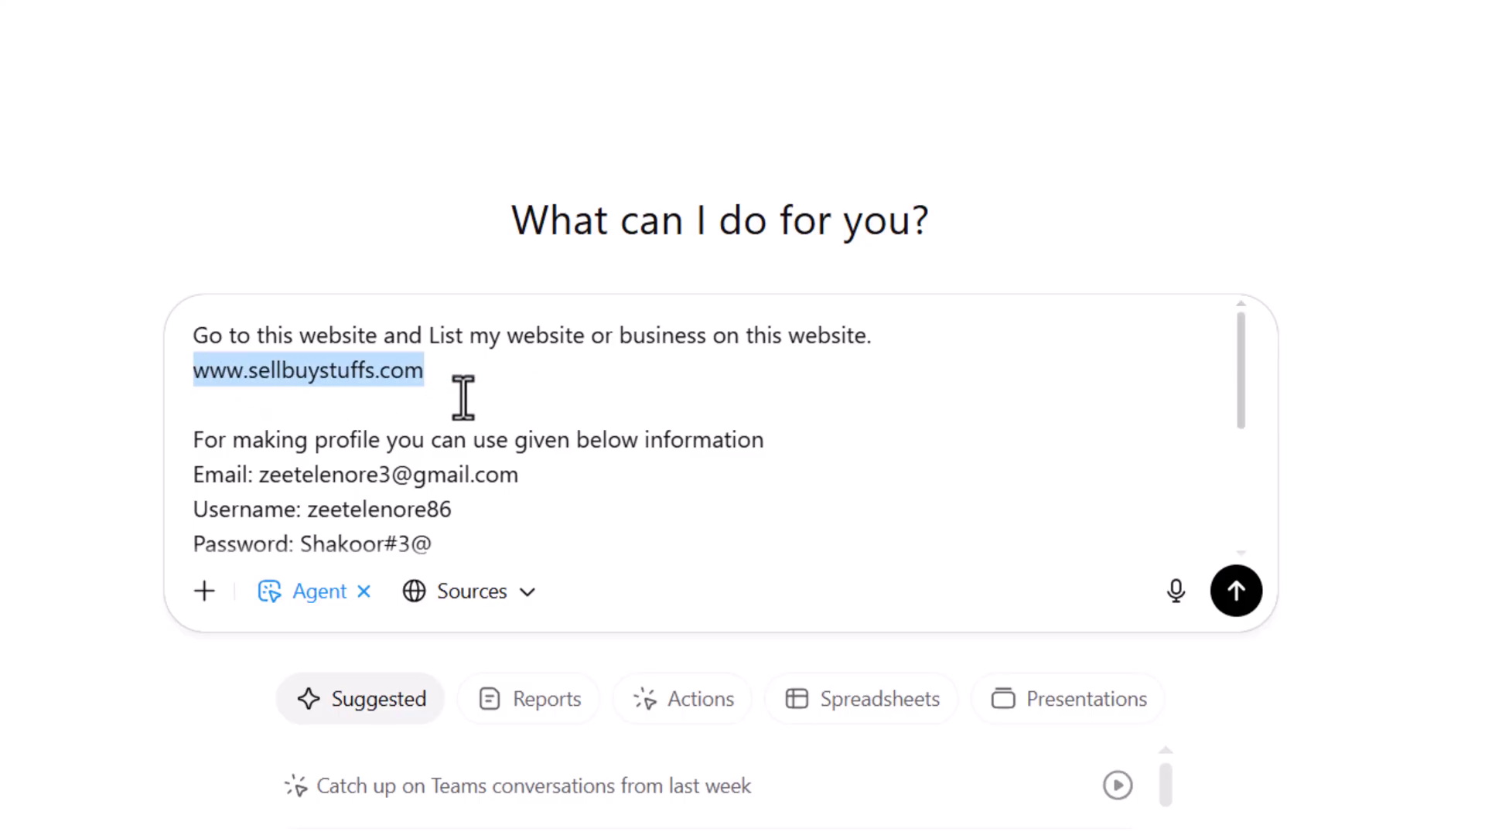
{"action": "scroll", "coordinate": [463, 406], "scroll_direction": "down", "scroll_amount": 1}
{"action": "scroll", "coordinate": [464, 431], "scroll_direction": "down", "scroll_amount": 4}
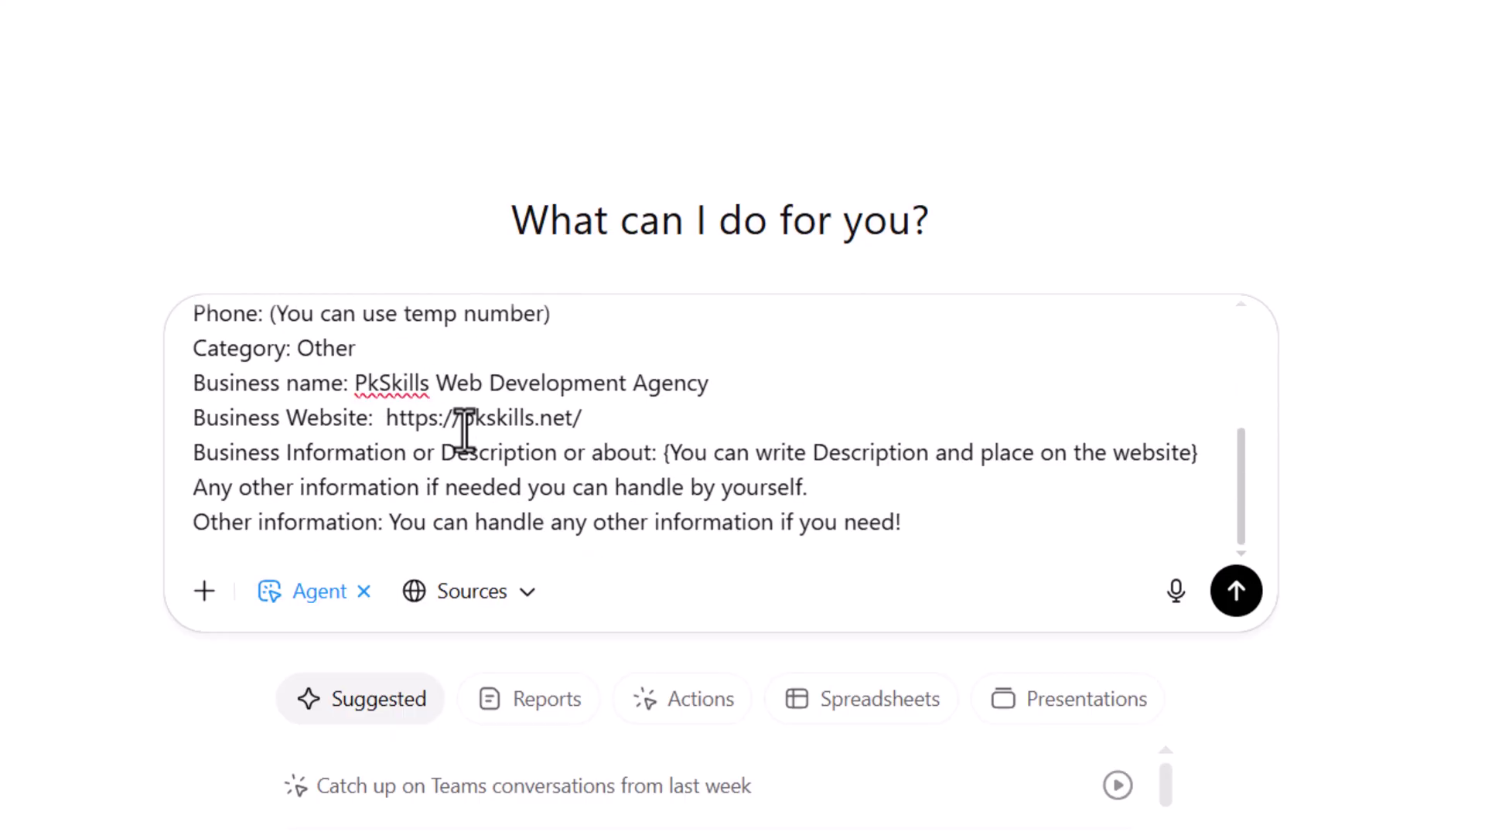
{"action": "scroll", "coordinate": [465, 433], "scroll_direction": "up", "scroll_amount": 5}
{"action": "left_click", "coordinate": [288, 384]}
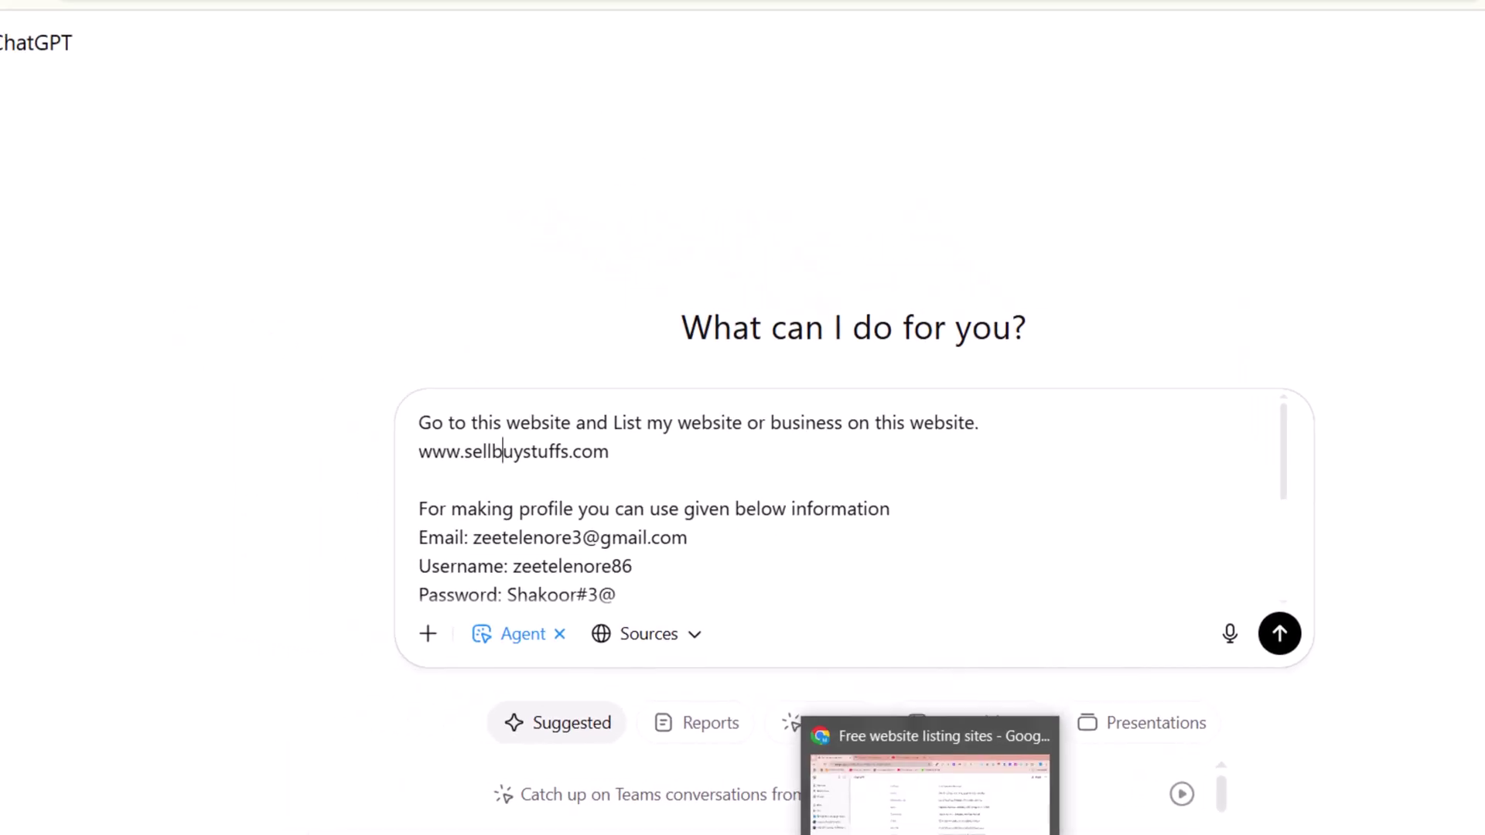
- Revisit the earlier 'free website listing sites' chat and its prompt
{"action": "left_click", "coordinate": [928, 788]}
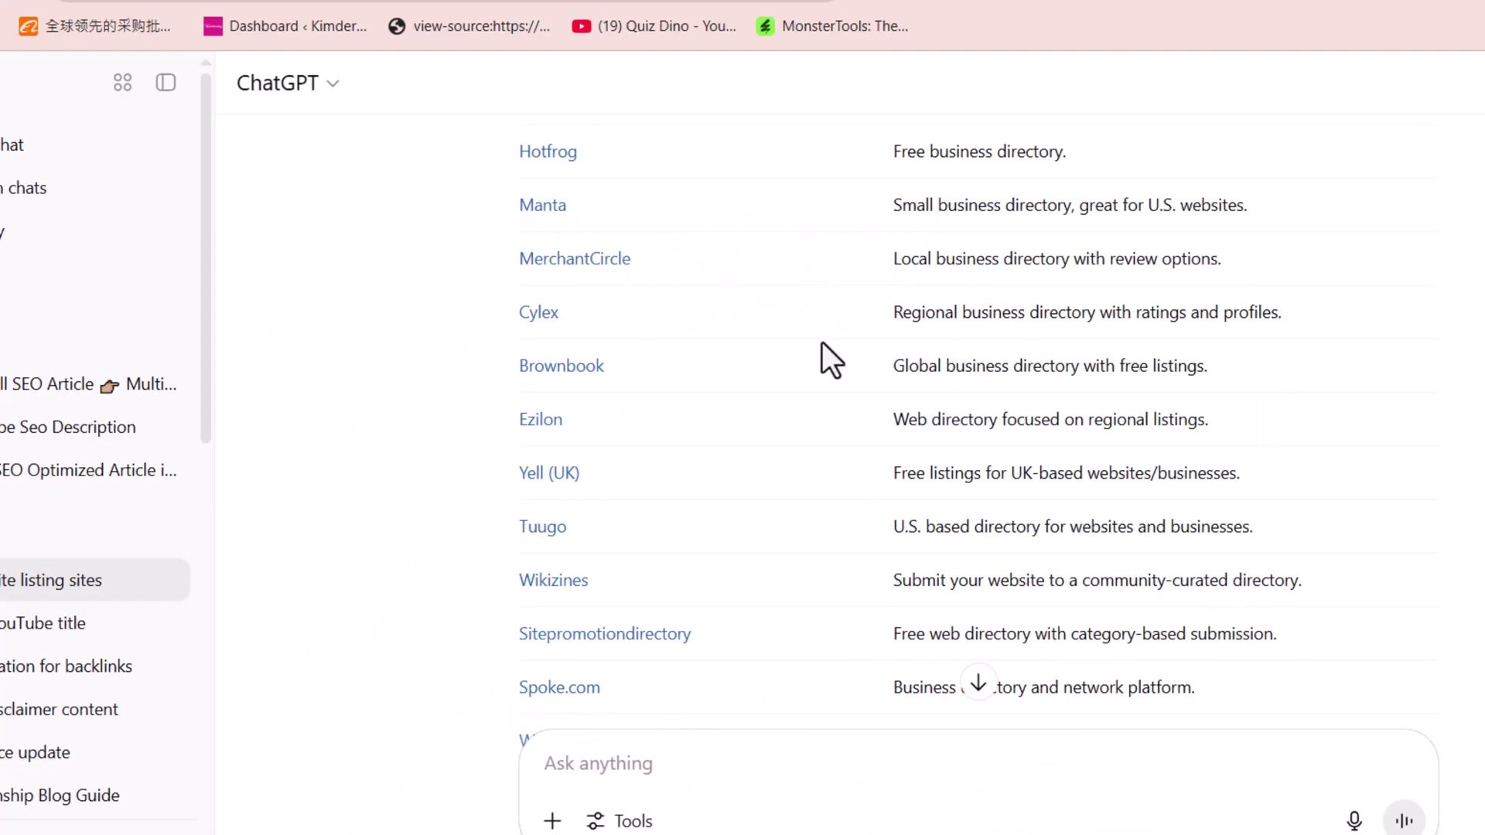
{"action": "scroll", "coordinate": [825, 358], "scroll_direction": "up", "scroll_amount": 5}
{"action": "mouse_move", "coordinate": [815, 155]}
{"action": "left_mouse_down"}
{"action": "mouse_move", "coordinate": [1133, 150]}
{"action": "mouse_move", "coordinate": [1370, 197]}
{"action": "left_mouse_up"}
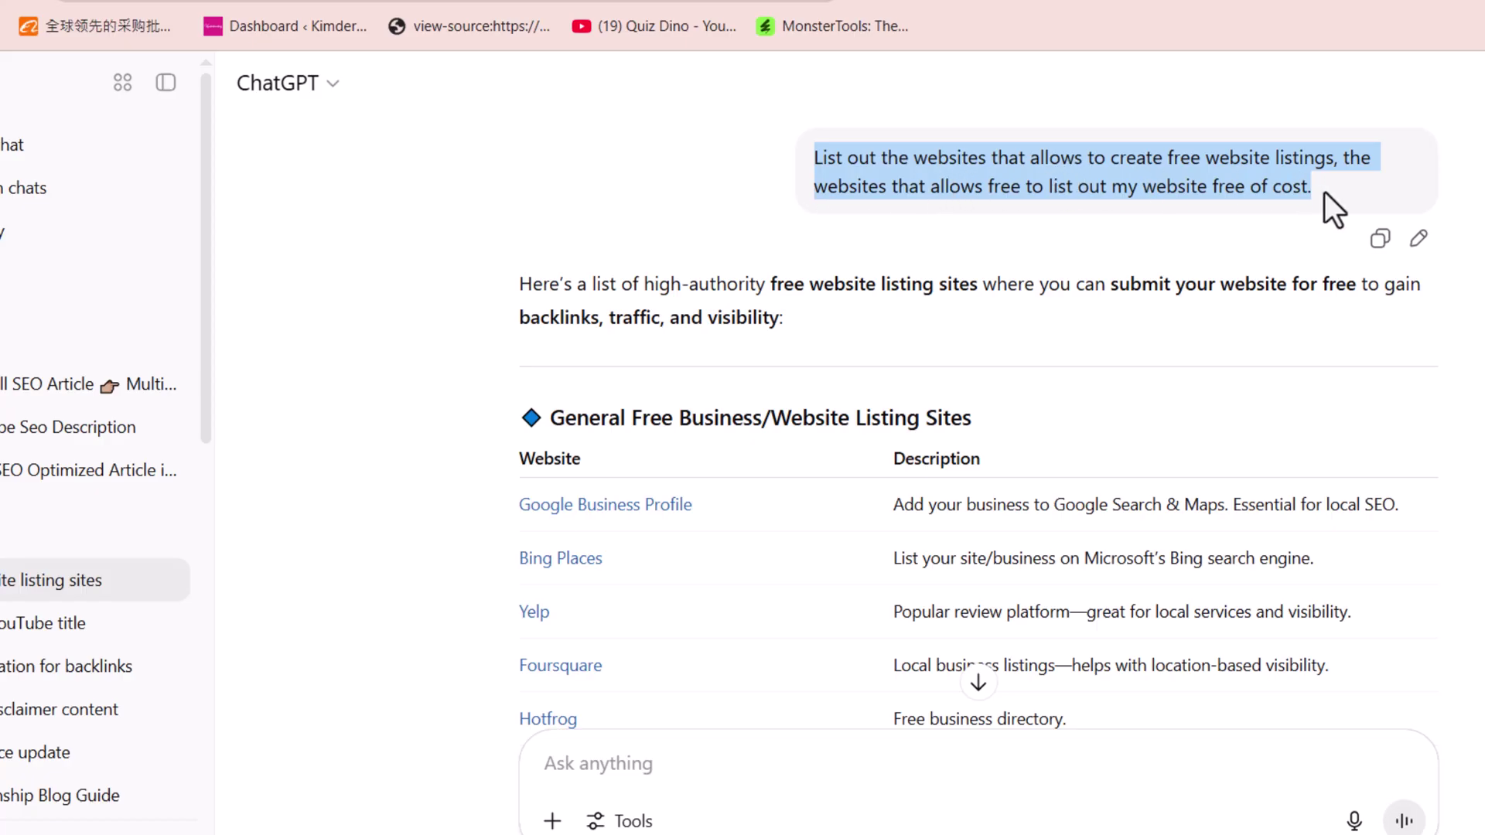
{"action": "left_click", "coordinate": [744, 379]}
{"action": "scroll", "coordinate": [744, 379], "scroll_direction": "down", "scroll_amount": 1}
{"action": "scroll", "coordinate": [744, 379], "scroll_direction": "down", "scroll_amount": 4}
{"action": "scroll", "coordinate": [743, 379], "scroll_direction": "down", "scroll_amount": 5}
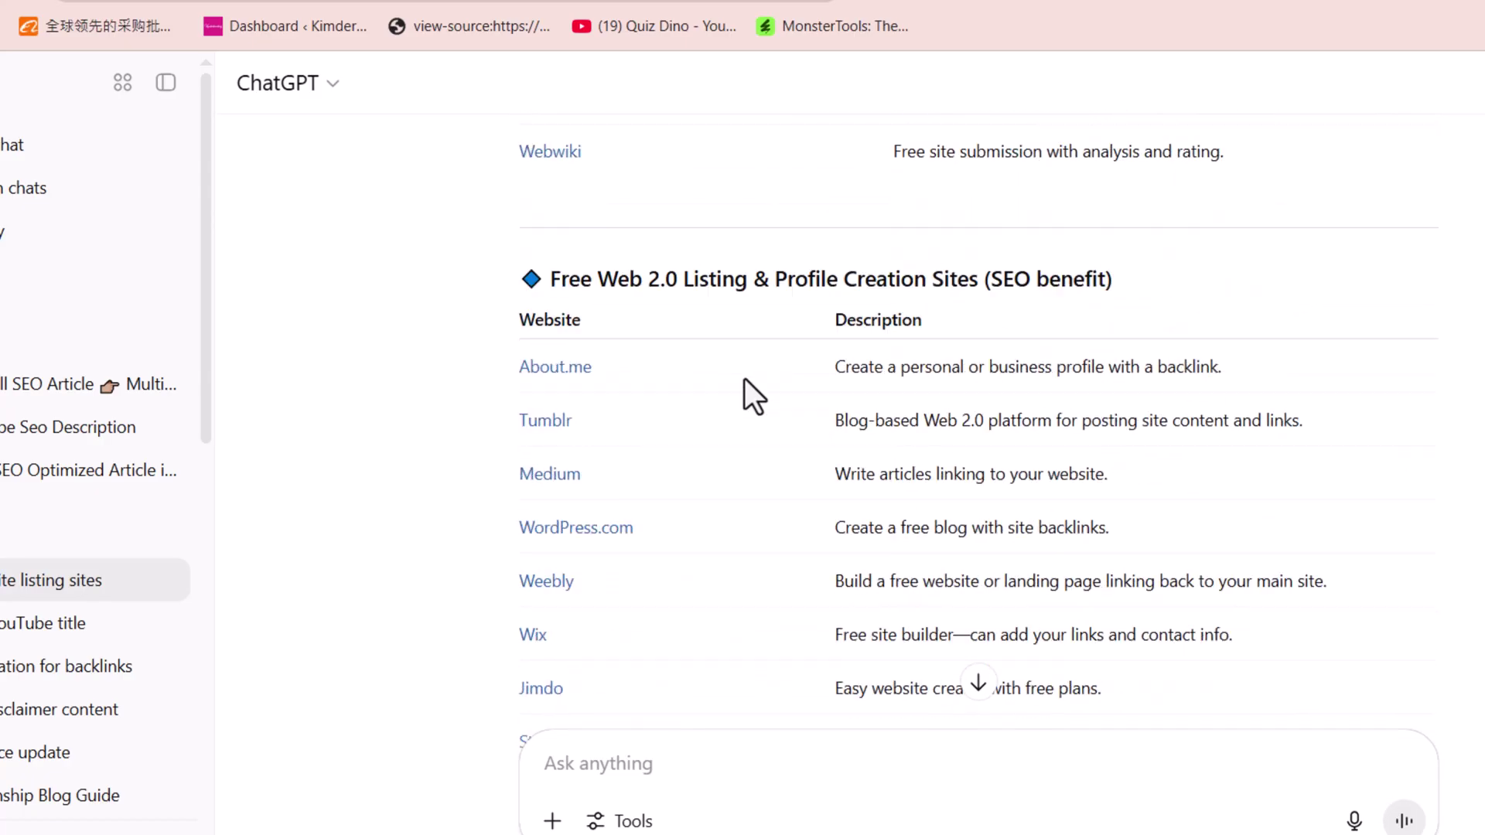
{"action": "scroll", "coordinate": [744, 378], "scroll_direction": "down", "scroll_amount": 1}
{"action": "scroll", "coordinate": [744, 379], "scroll_direction": "down", "scroll_amount": 3}
{"action": "scroll", "coordinate": [743, 378], "scroll_direction": "down", "scroll_amount": 1}
{"action": "scroll", "coordinate": [743, 378], "scroll_direction": "up", "scroll_amount": 5}
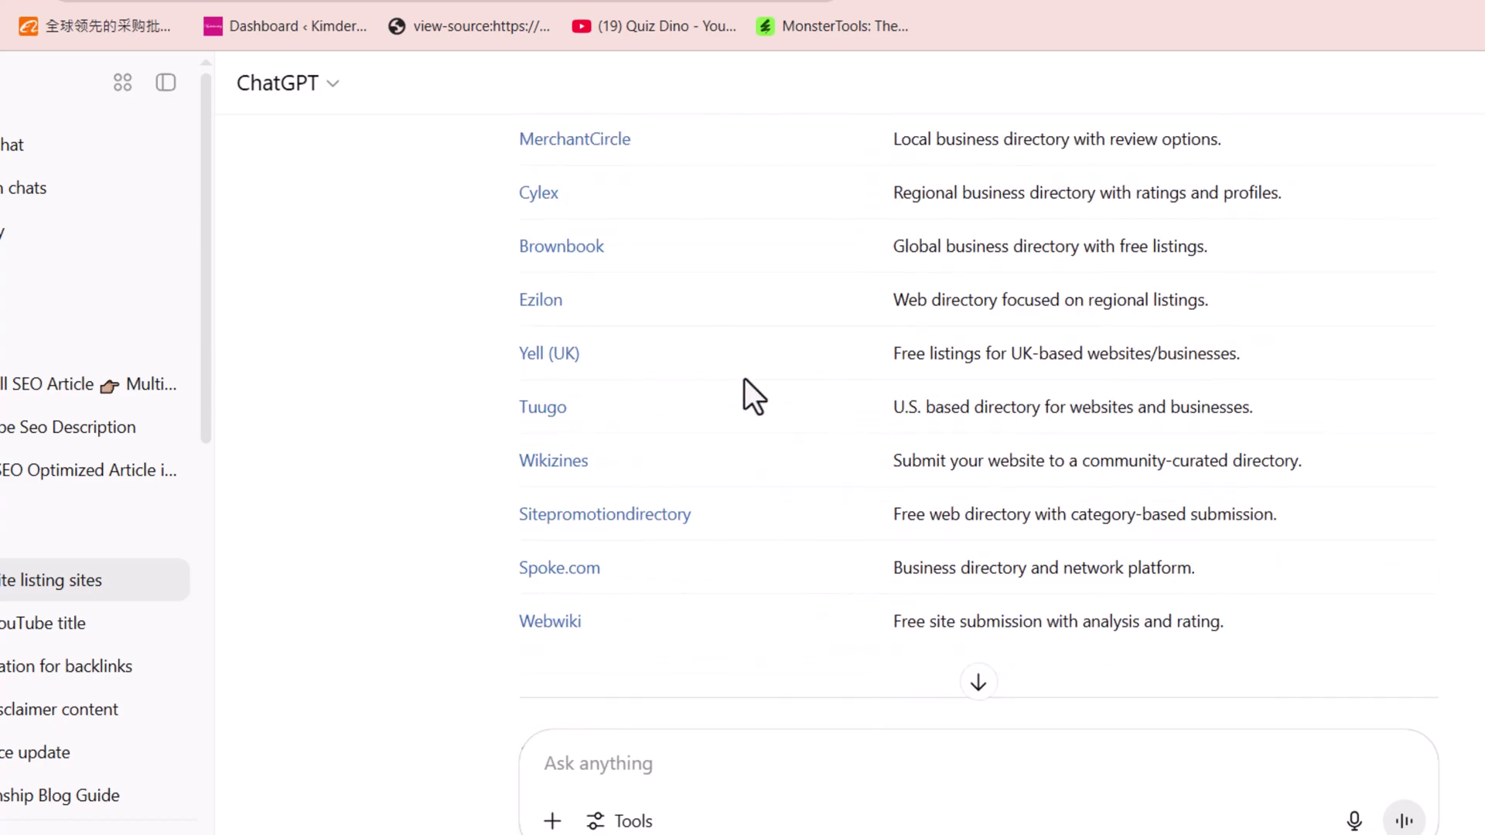
{"action": "scroll", "coordinate": [498, 190], "scroll_direction": "up", "scroll_amount": 5}
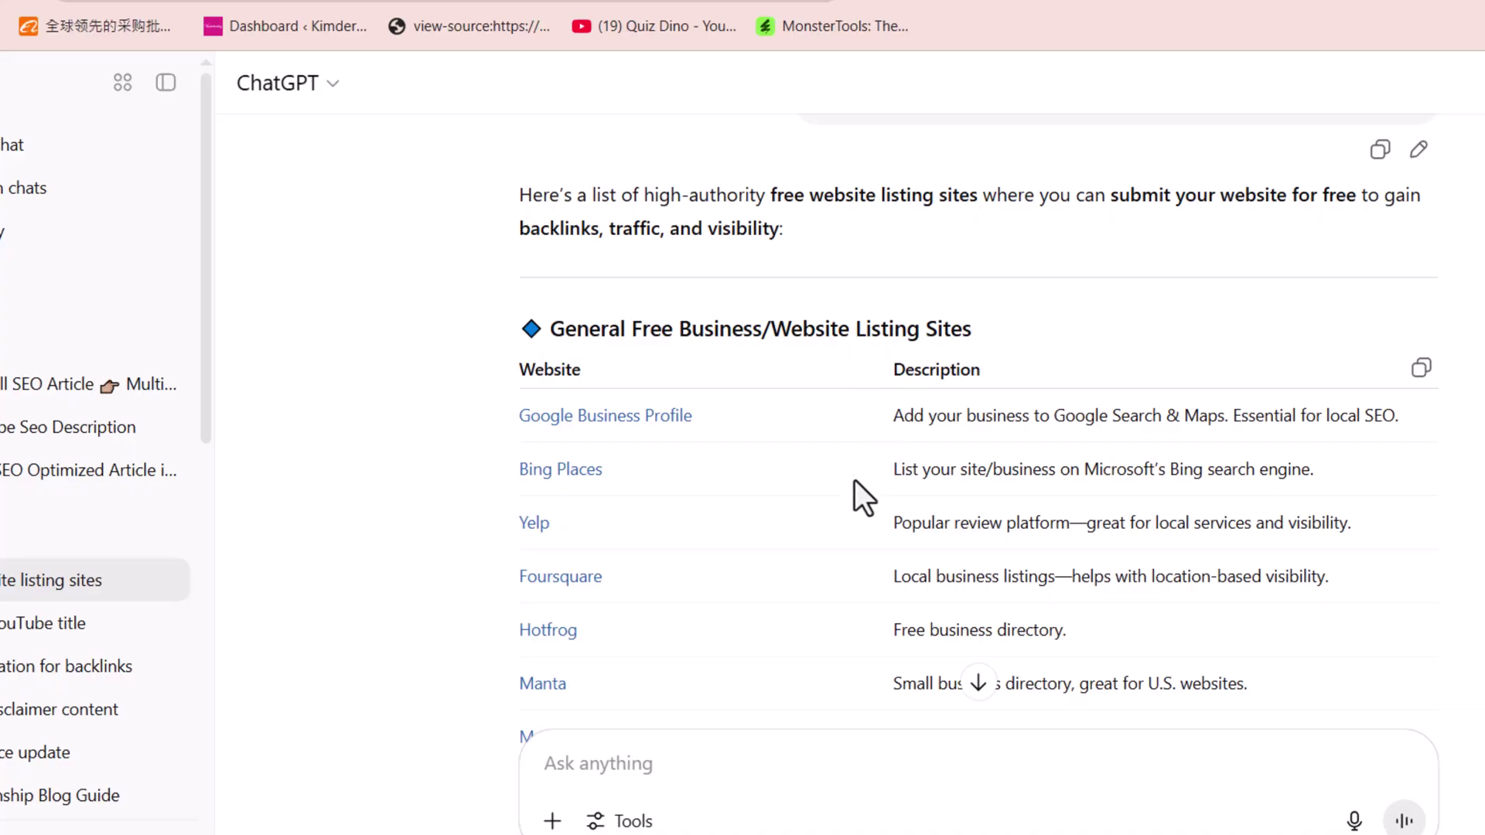
- Return to the agent chat and send the sellbuystuffs.com listing instructions
{"action": "left_click", "coordinate": [869, 789]}
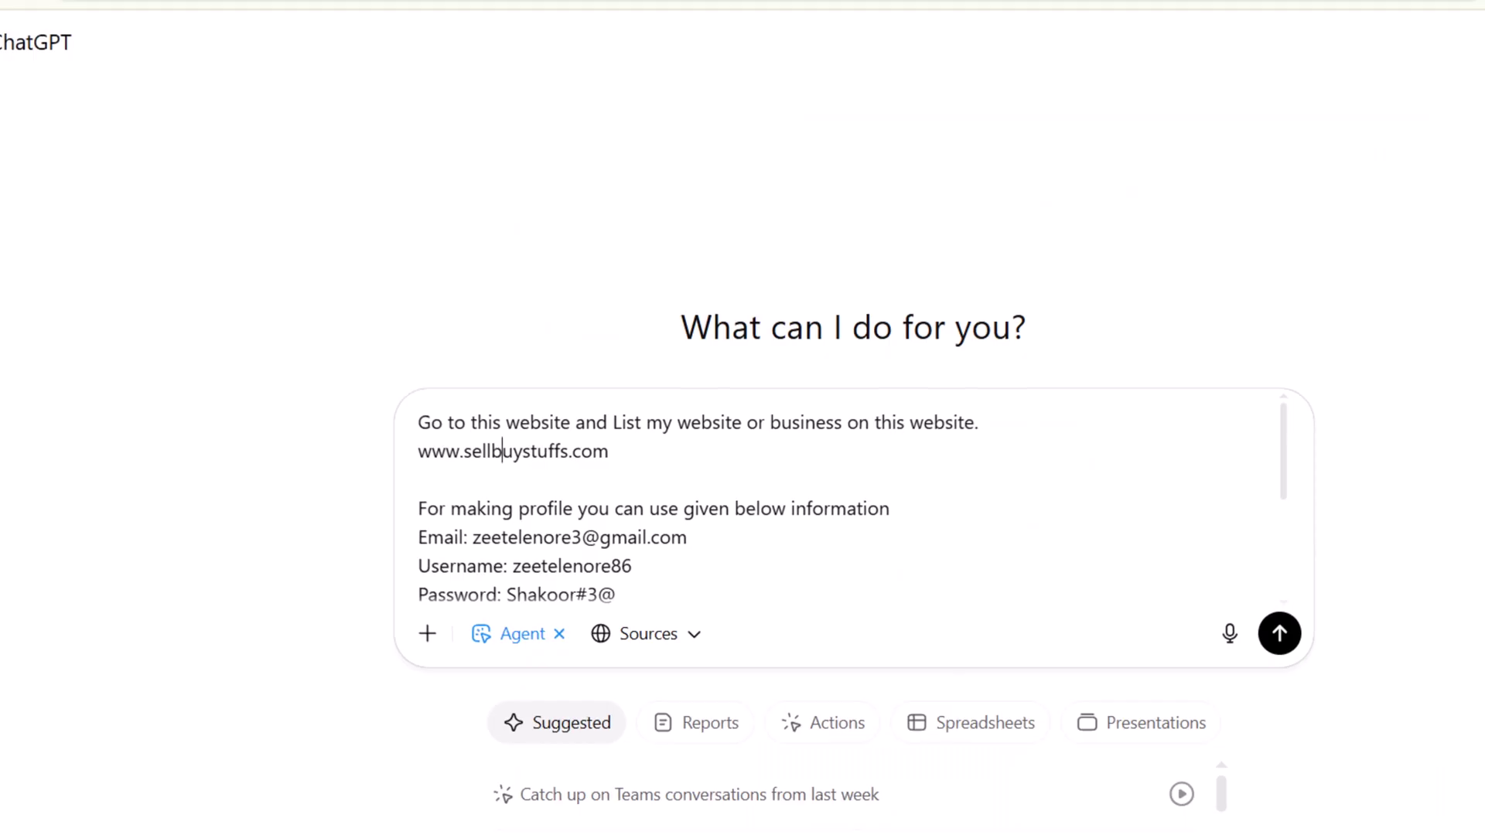
{"action": "scroll", "coordinate": [536, 436], "scroll_direction": "down", "scroll_amount": 5}
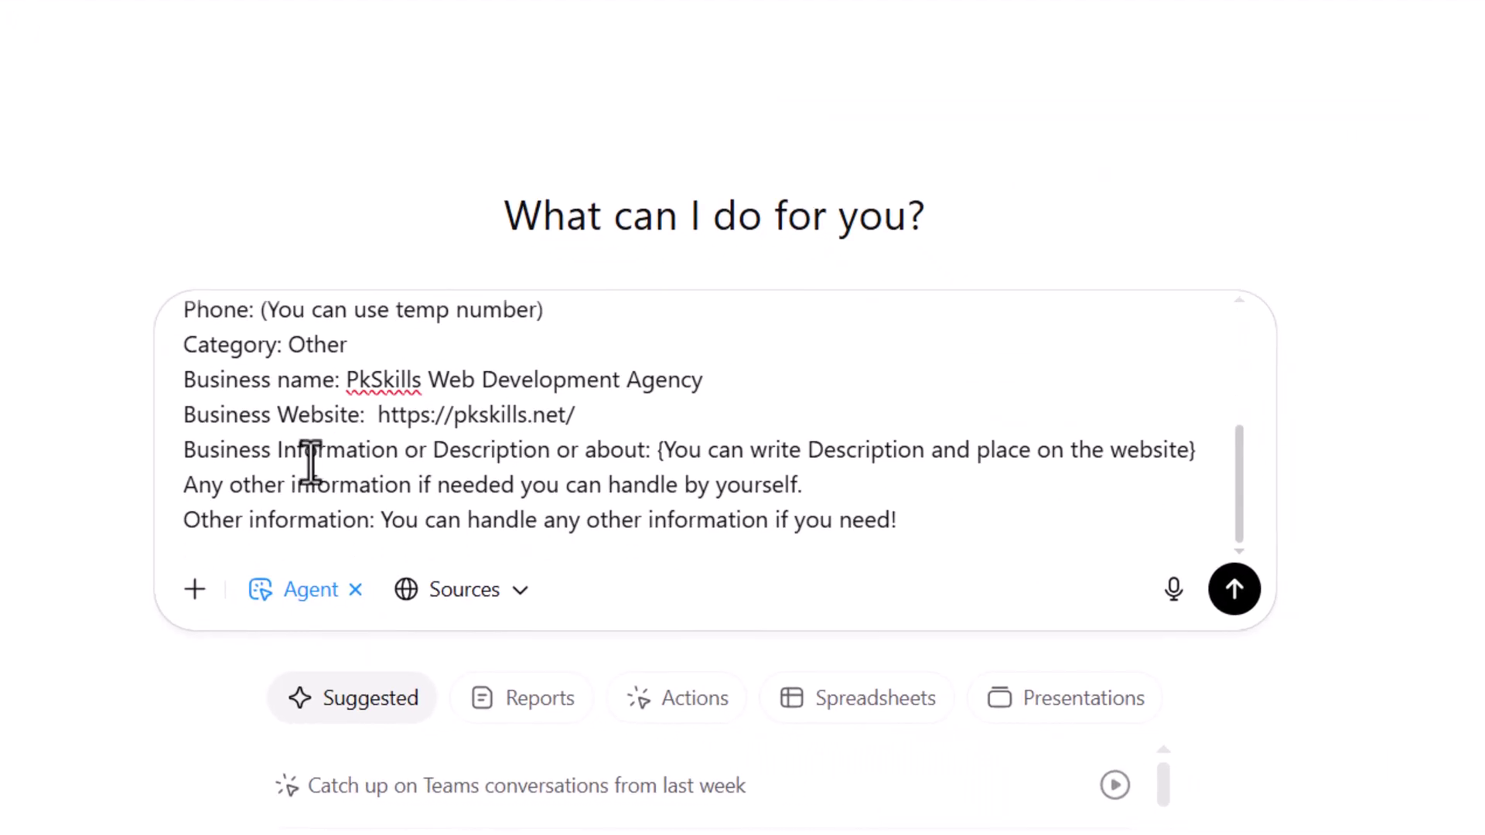
{"action": "left_click", "coordinate": [1233, 591]}
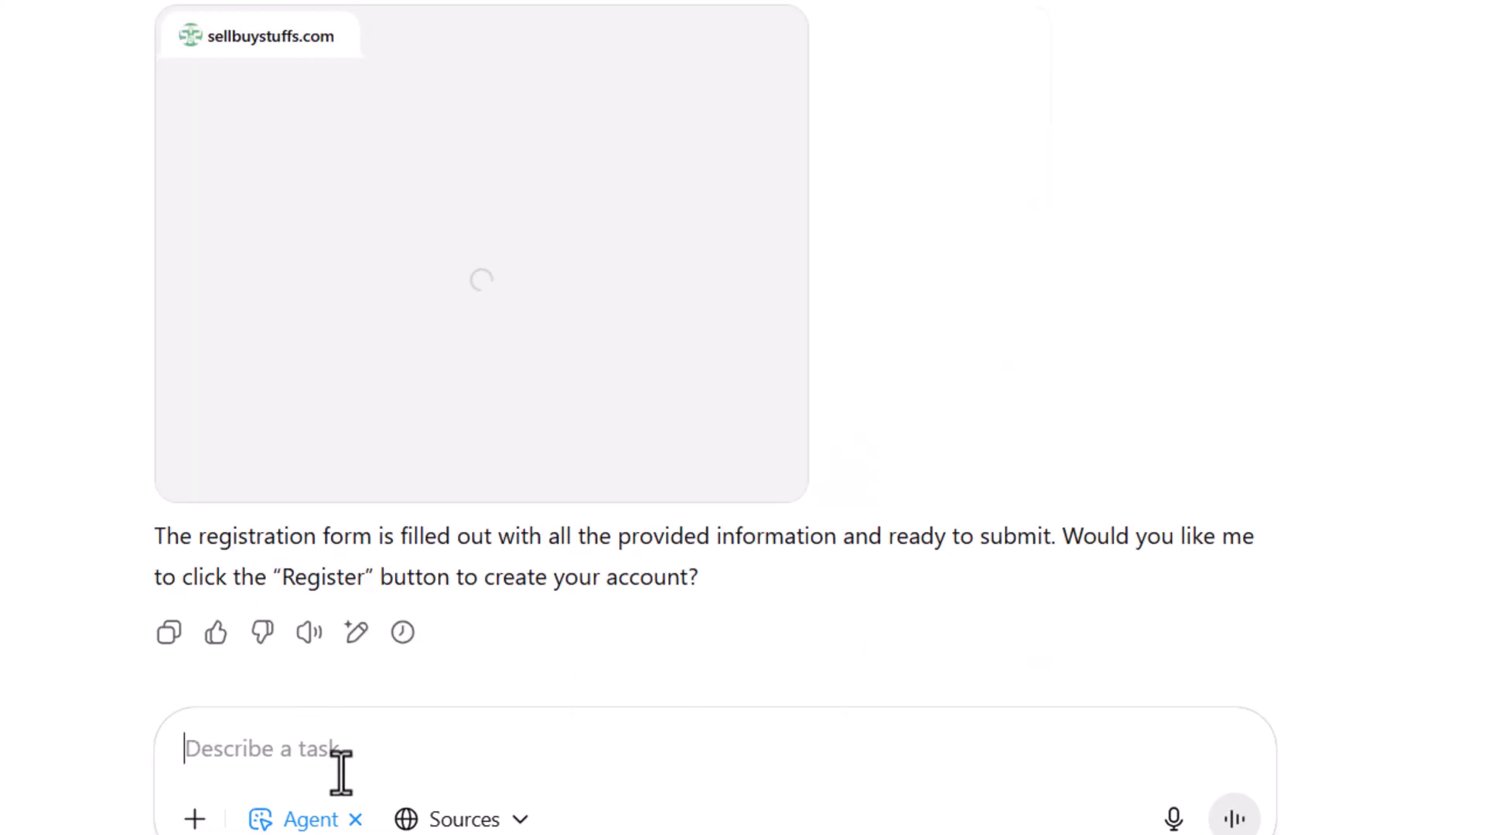
{"action": "type", "text": "Yes,"}
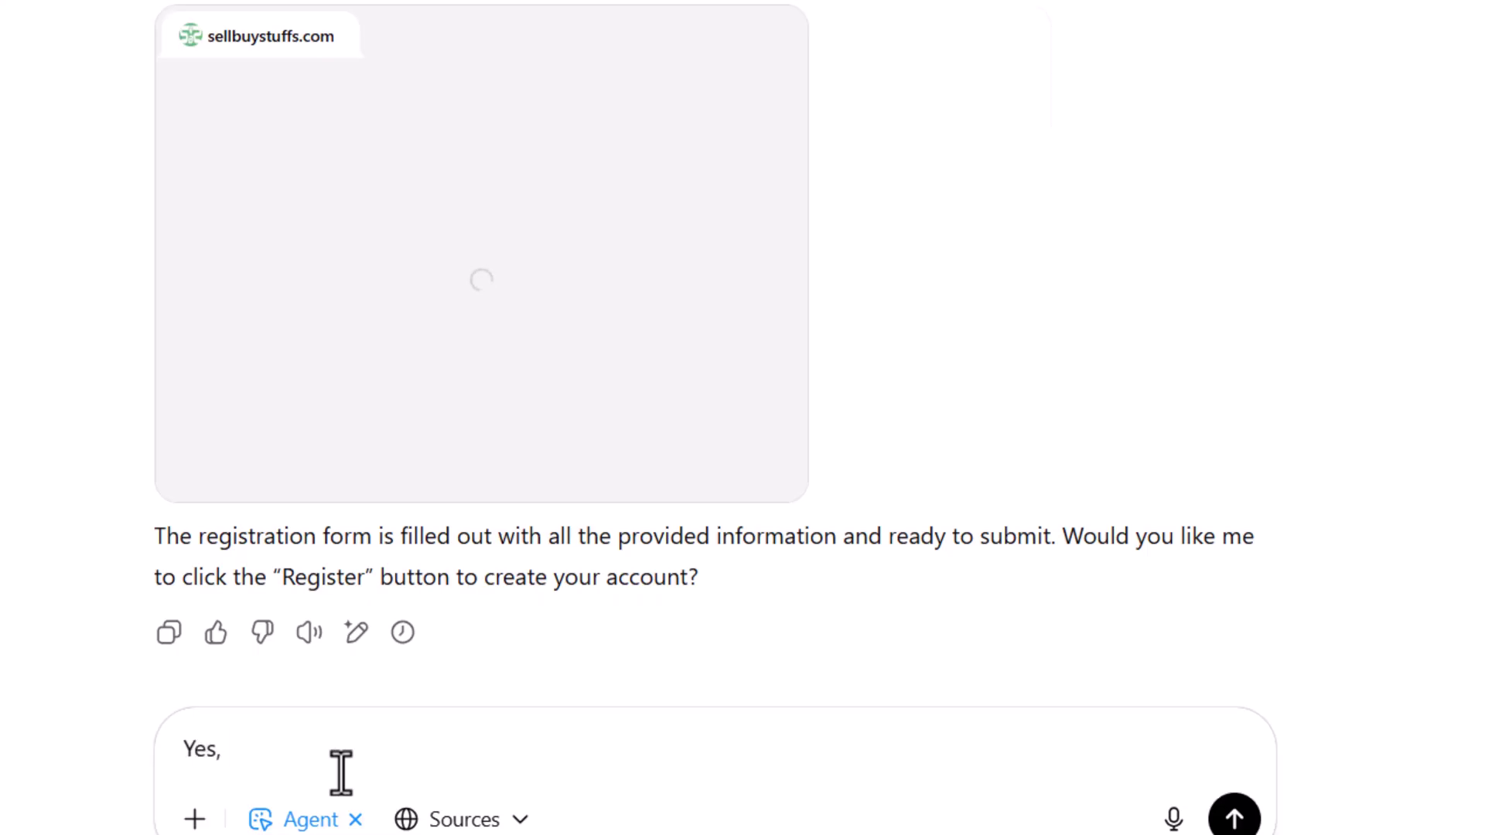
{"action": "type", "text": " Register Please"}
- Send 'Yes, Register Please' so the agent creates the account
{"action": "key", "text": "Return"}
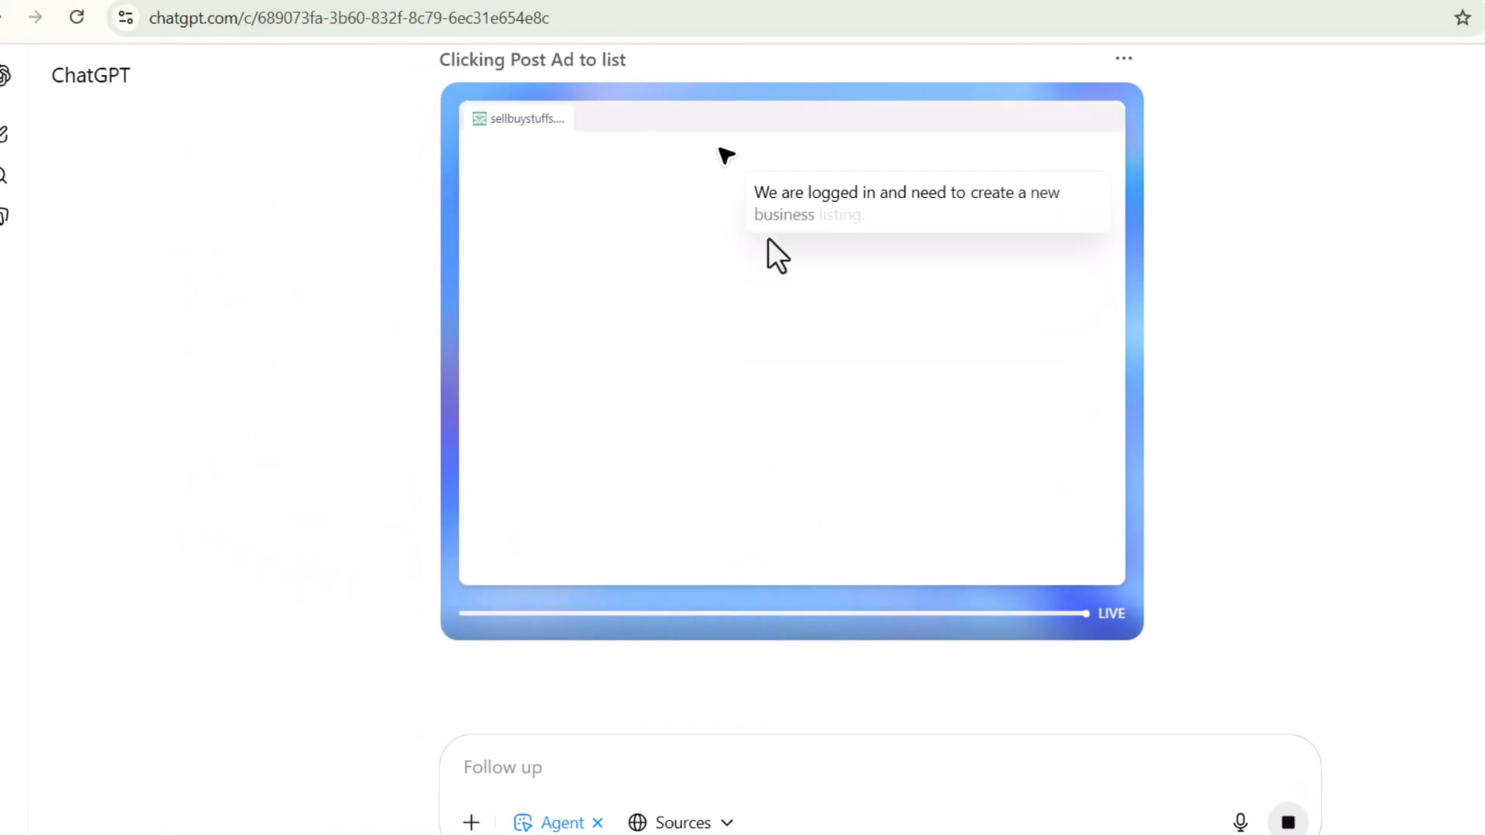
{"action": "scroll", "coordinate": [791, 349], "scroll_direction": "up", "scroll_amount": 2}
{"action": "scroll", "coordinate": [1041, 329], "scroll_direction": "down", "scroll_amount": 1}
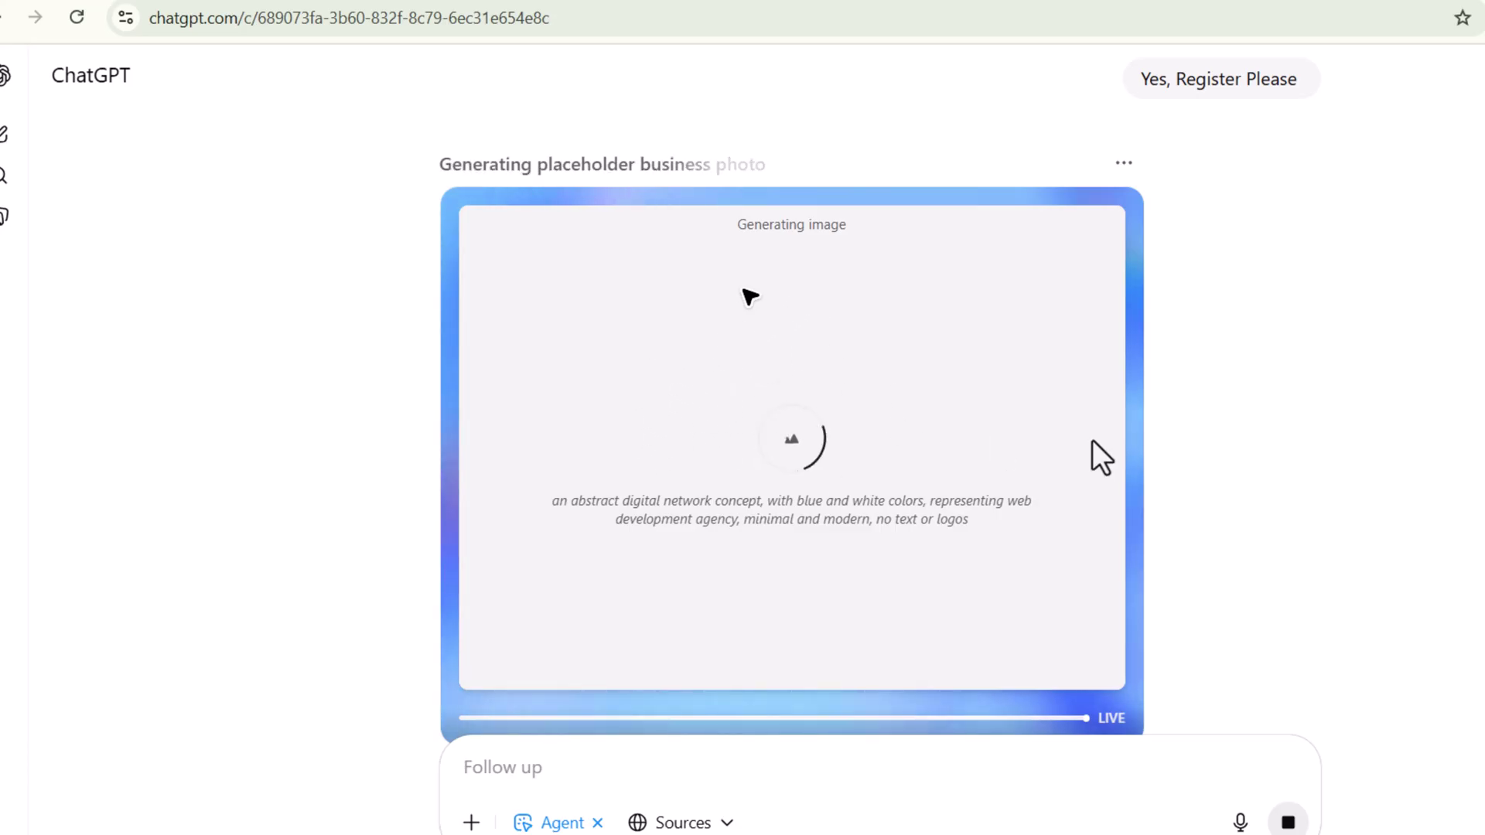
{"action": "scroll", "coordinate": [470, 395], "scroll_direction": "up", "scroll_amount": 2}
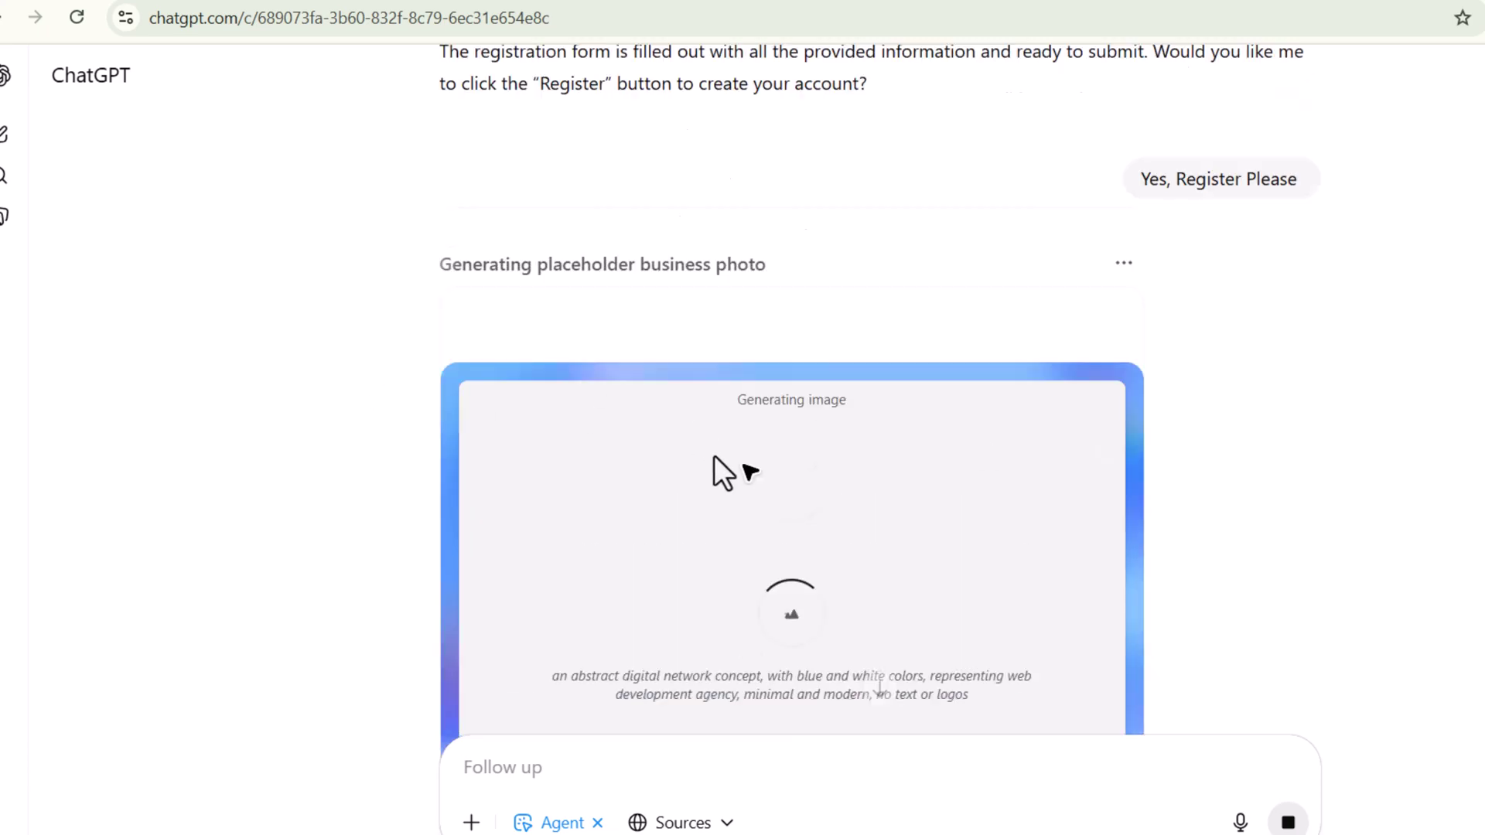
{"action": "scroll", "coordinate": [716, 471], "scroll_direction": "up", "scroll_amount": 5}
{"action": "mouse_move", "coordinate": [1010, 221]}
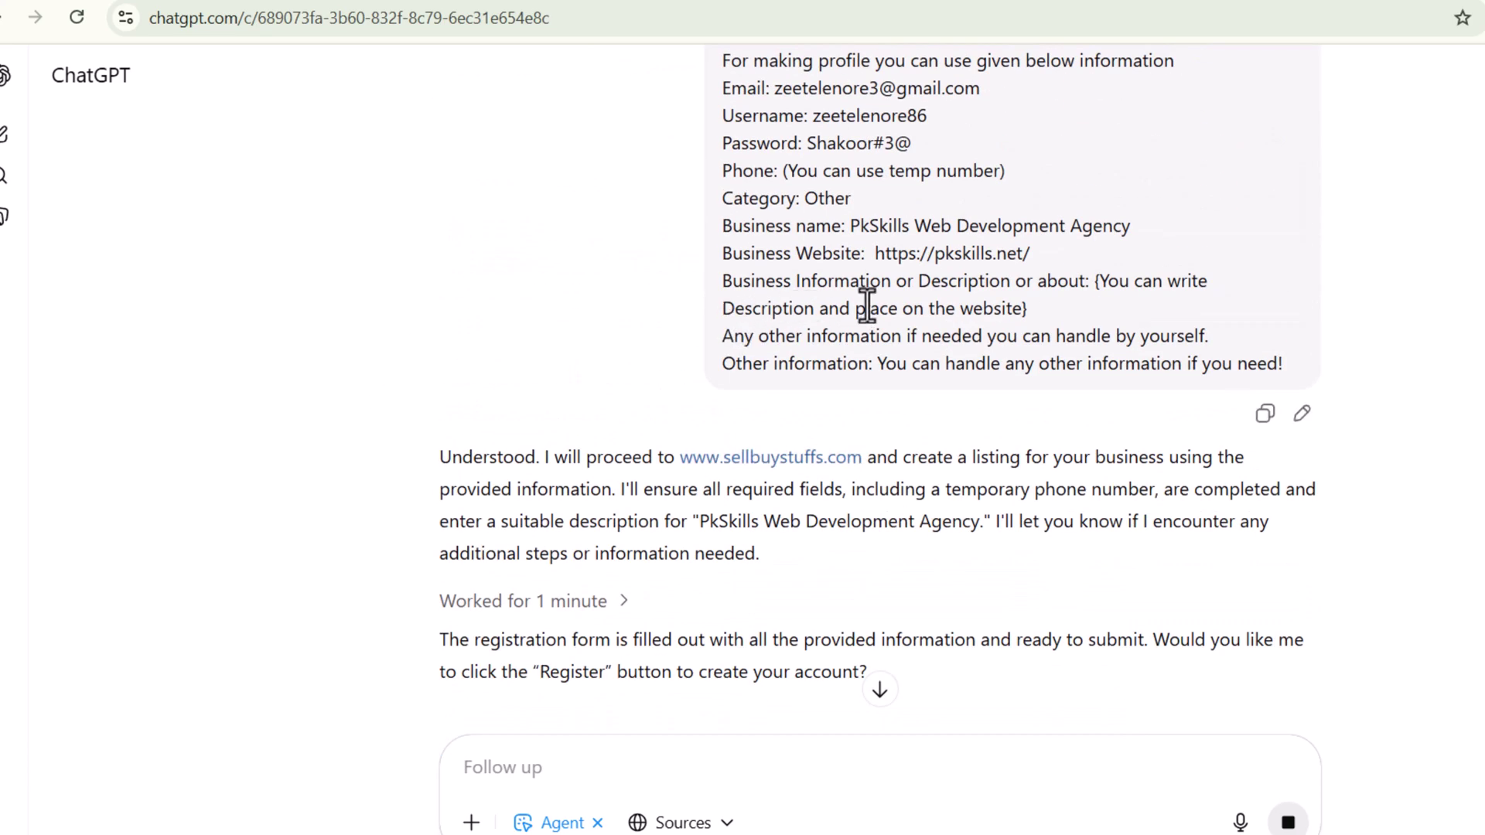
- Review the agent's final reply with the live PkSkills listing link on sellbuystuffs.com
{"action": "left_click_drag", "start_coordinate": [722, 337], "coordinate": [1034, 334]}
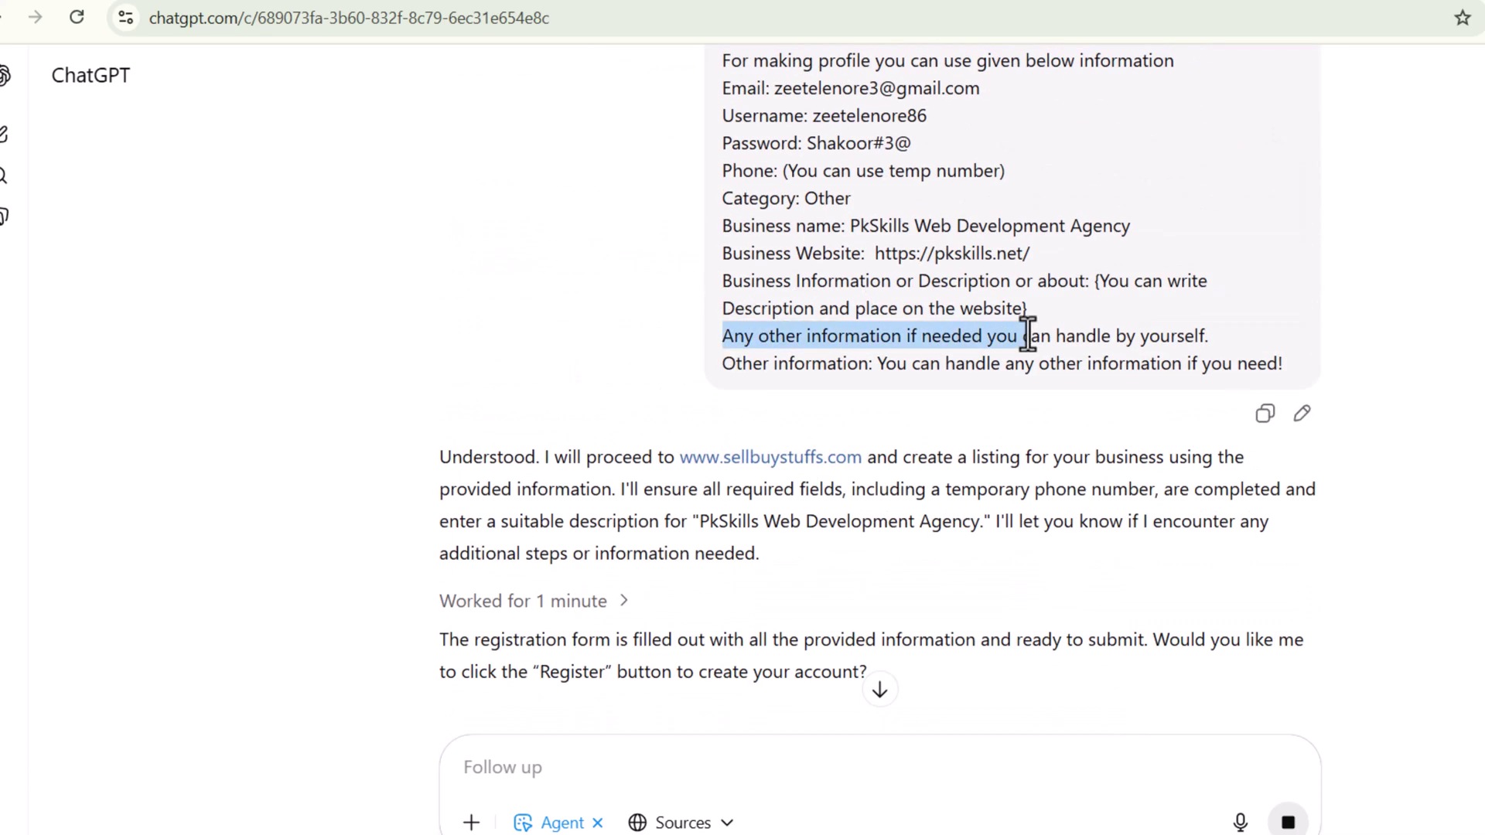
{"action": "left_click", "coordinate": [1157, 340]}
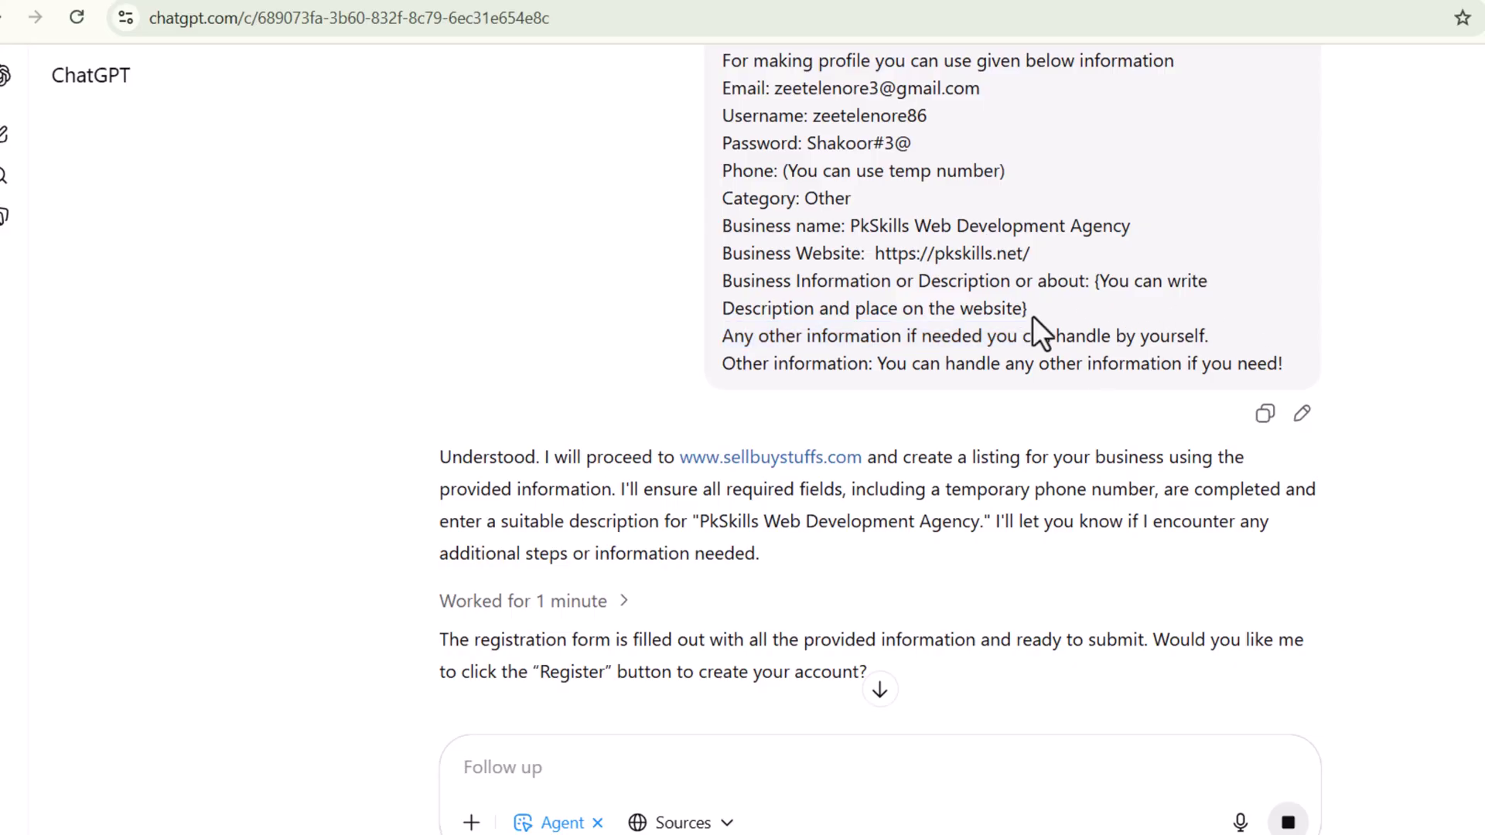
{"action": "scroll", "coordinate": [839, 366], "scroll_direction": "down", "scroll_amount": 6}
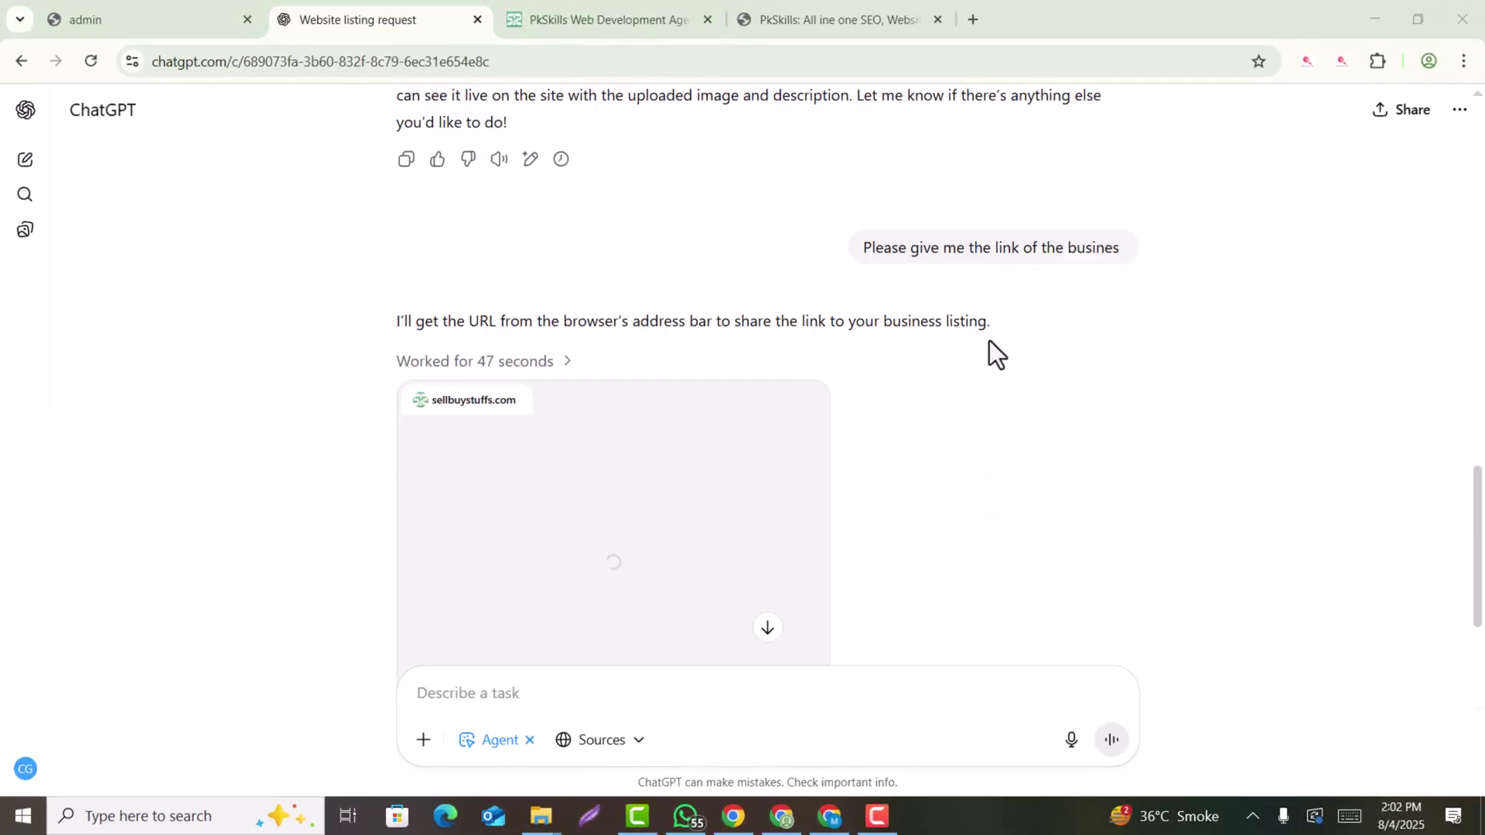
{"action": "scroll", "coordinate": [990, 340], "scroll_direction": "down", "scroll_amount": 3}
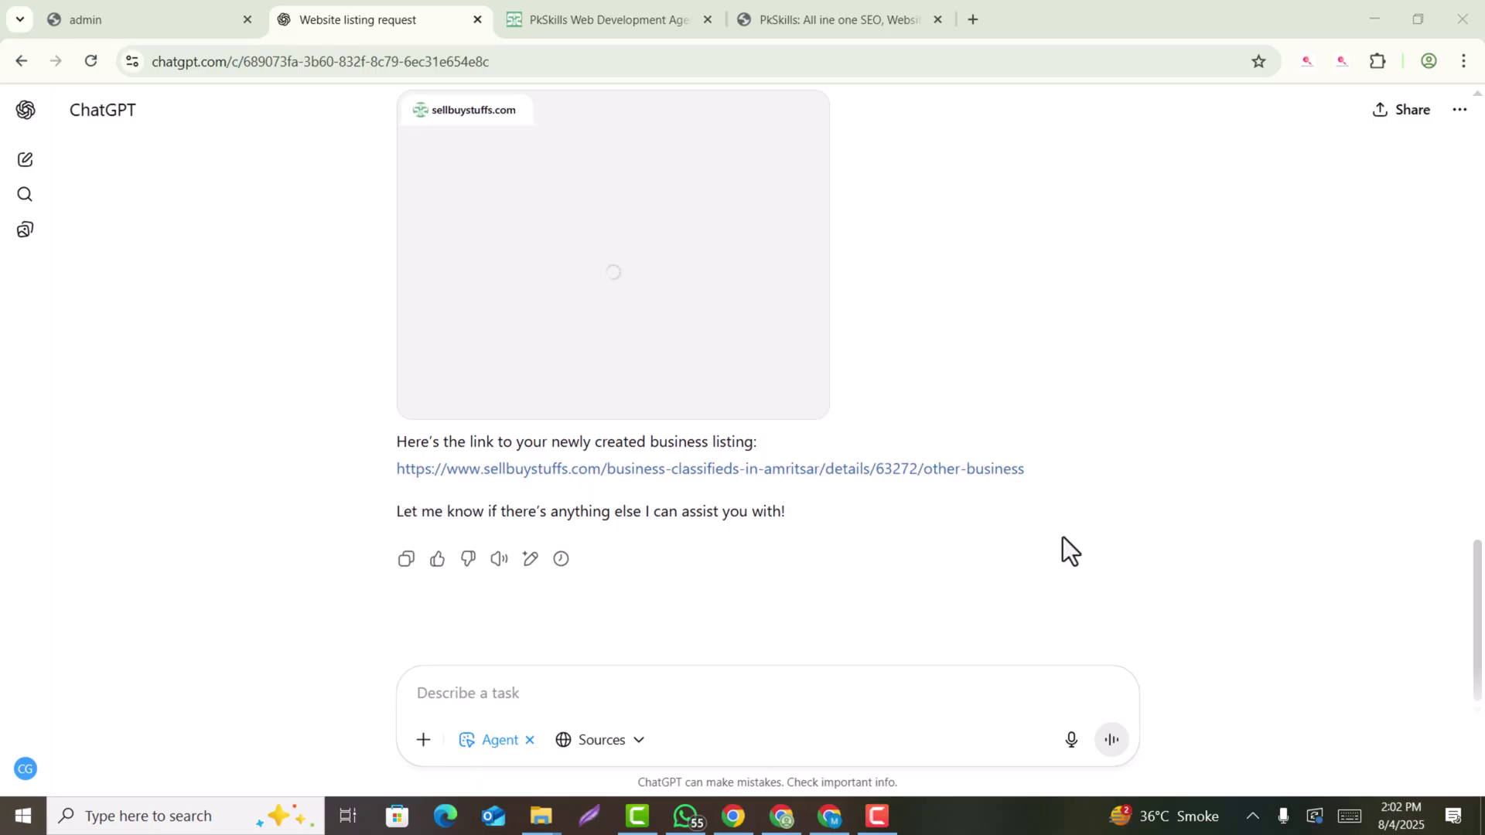
{"action": "scroll", "coordinate": [1068, 550], "scroll_direction": "up", "scroll_amount": 1}
{"action": "scroll", "coordinate": [698, 563], "scroll_direction": "down", "scroll_amount": 1}
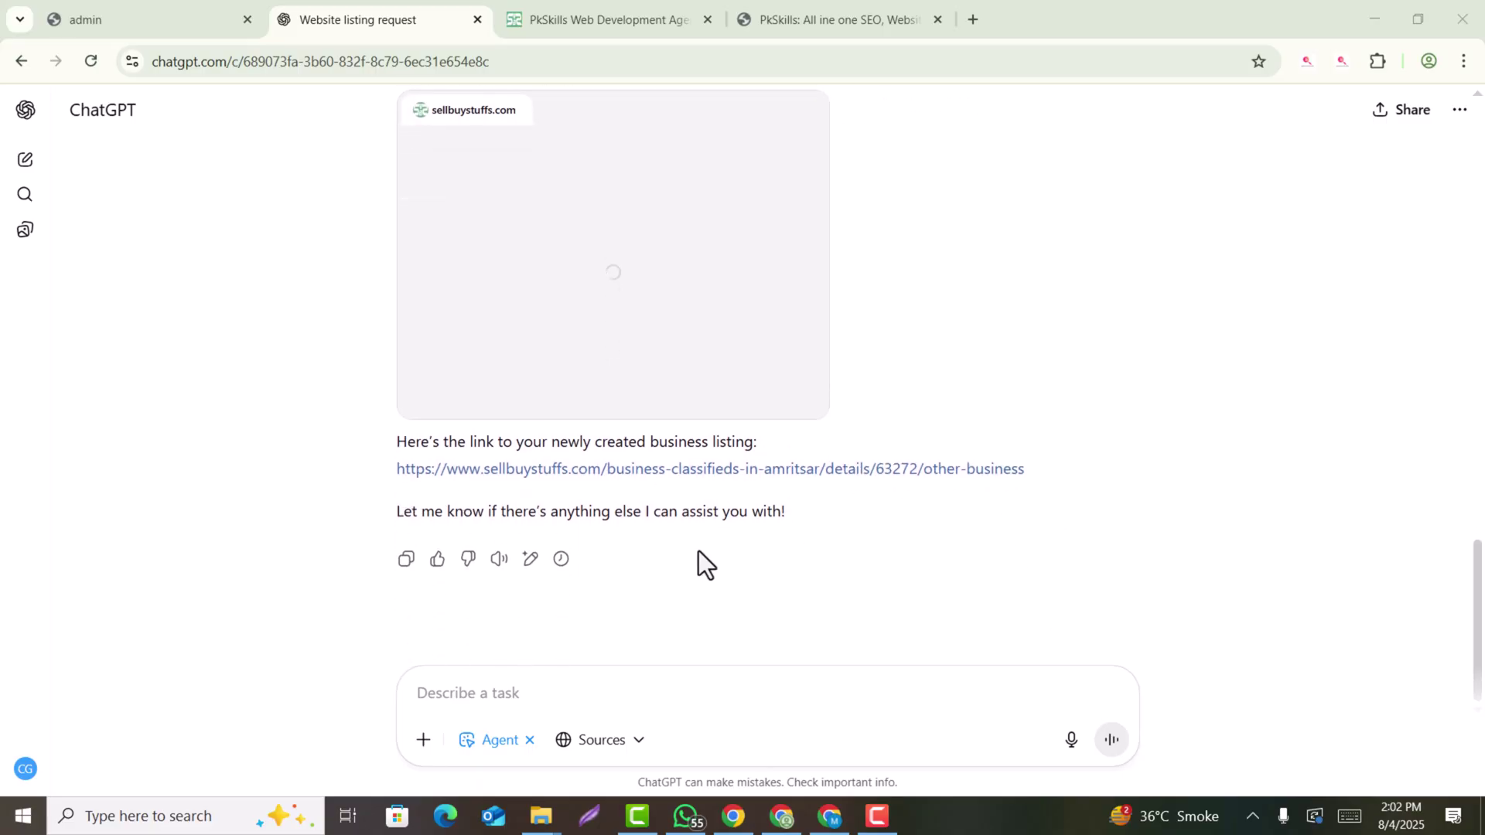
{"action": "left_click", "coordinate": [587, 12]}
{"action": "scroll", "coordinate": [679, 417], "scroll_direction": "down", "scroll_amount": 2}
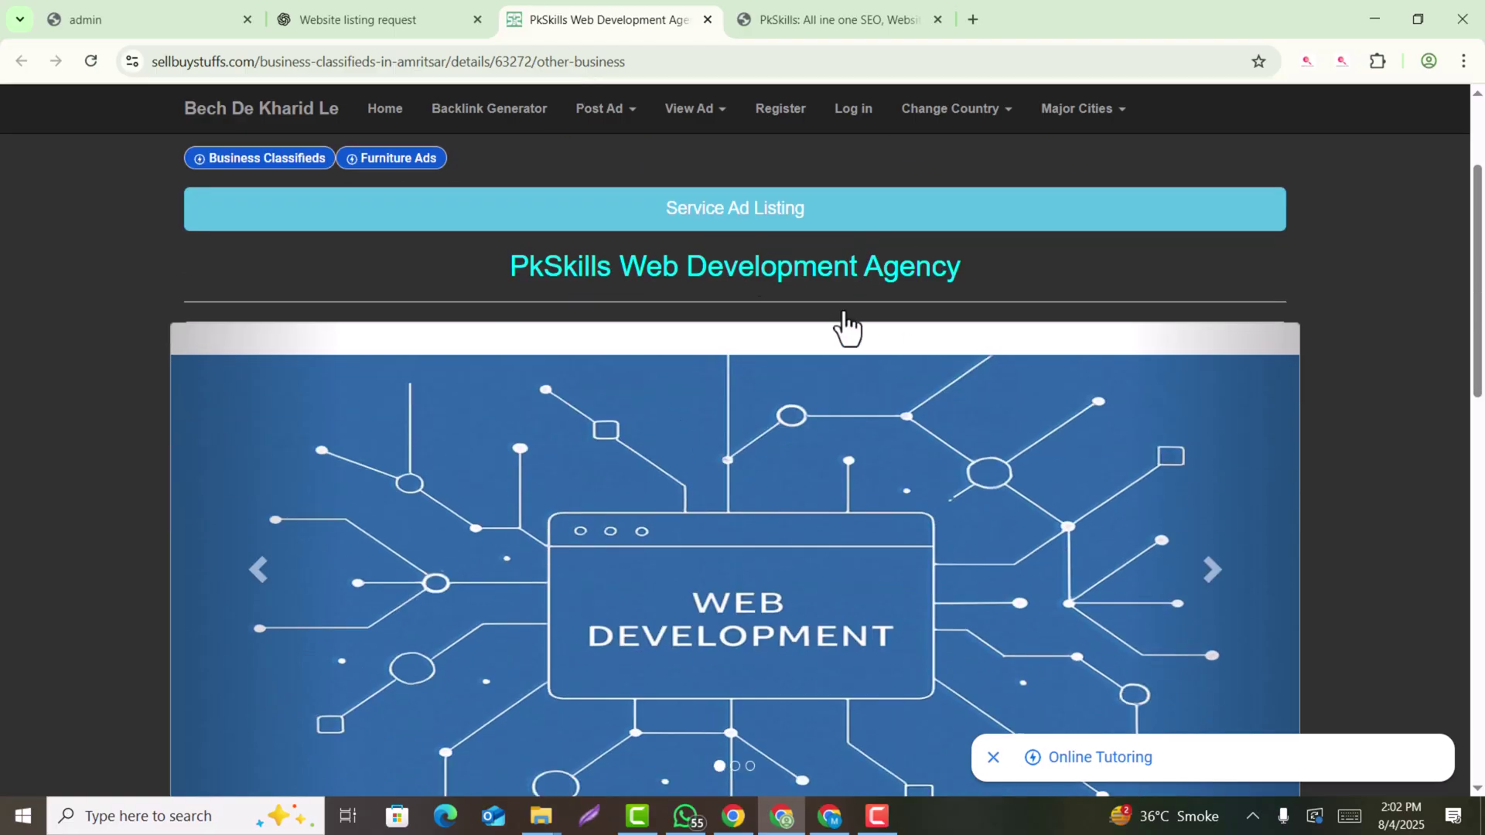
{"action": "scroll", "coordinate": [1020, 349], "scroll_direction": "down", "scroll_amount": 3}
{"action": "scroll", "coordinate": [1034, 382], "scroll_direction": "down", "scroll_amount": 2}
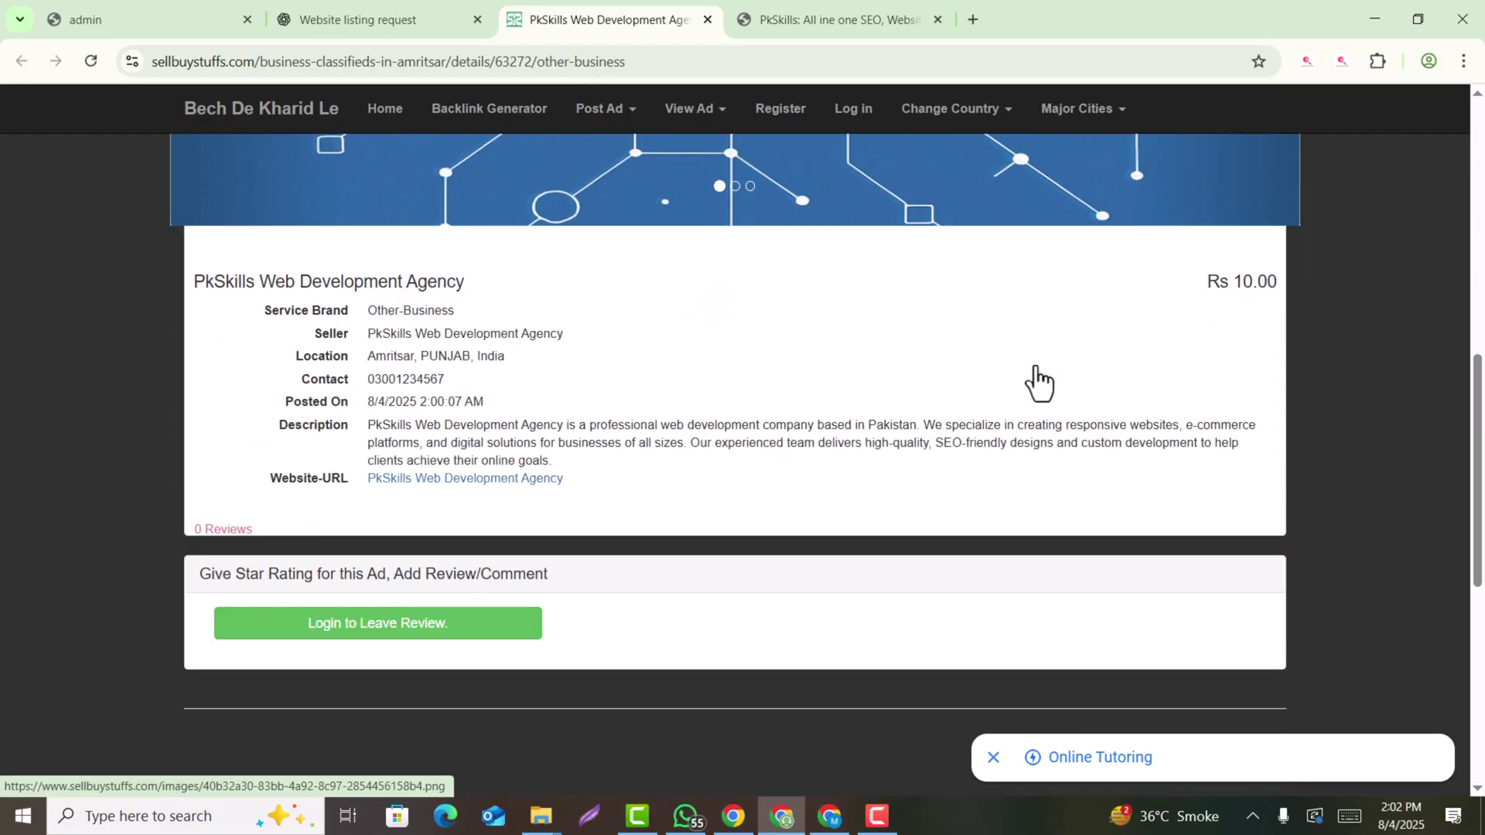
{"action": "left_click_drag", "start_coordinate": [454, 313], "coordinate": [377, 327]}
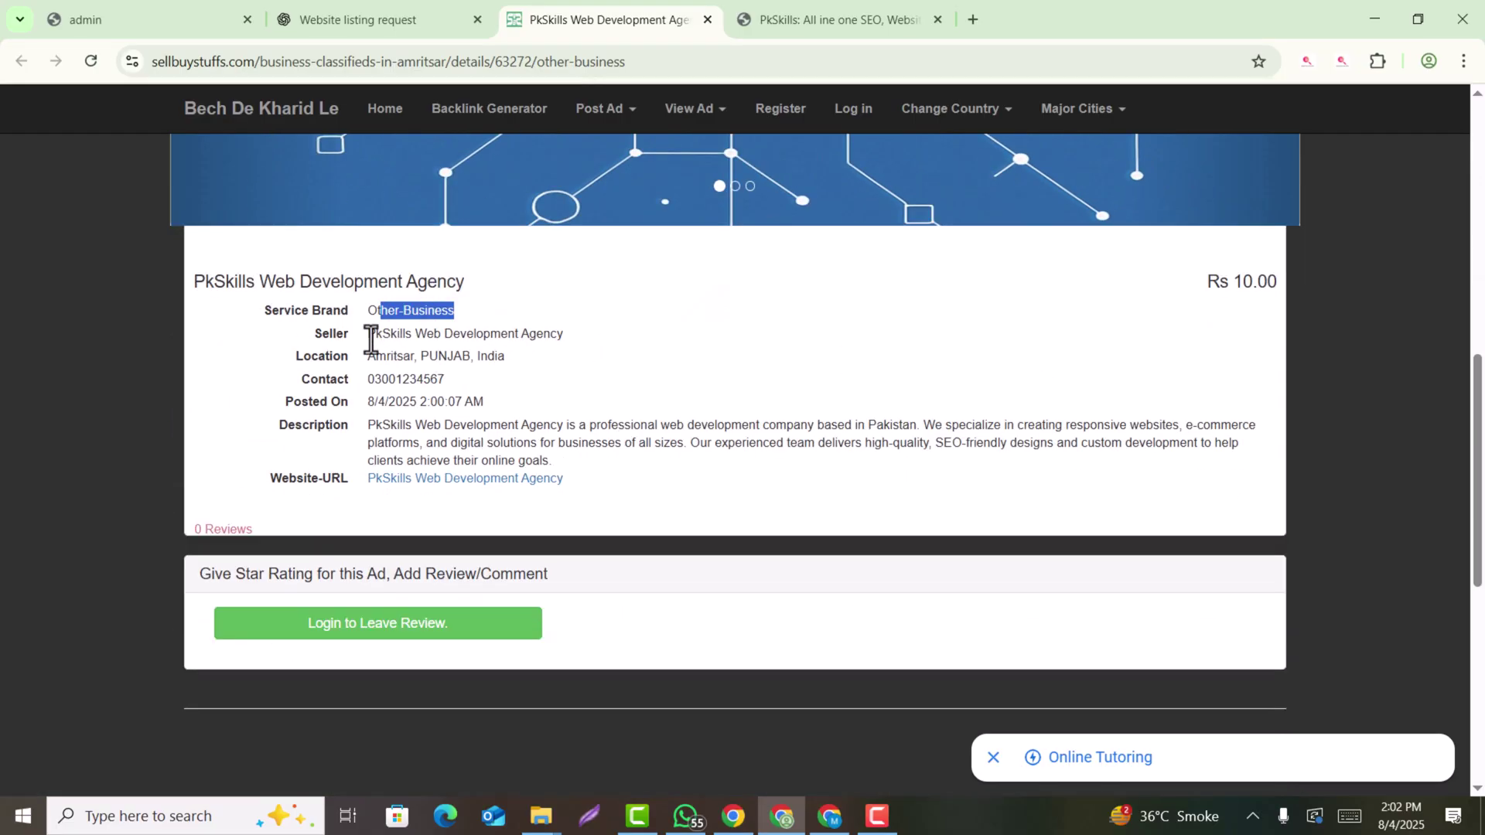
{"action": "left_click", "coordinate": [370, 350]}
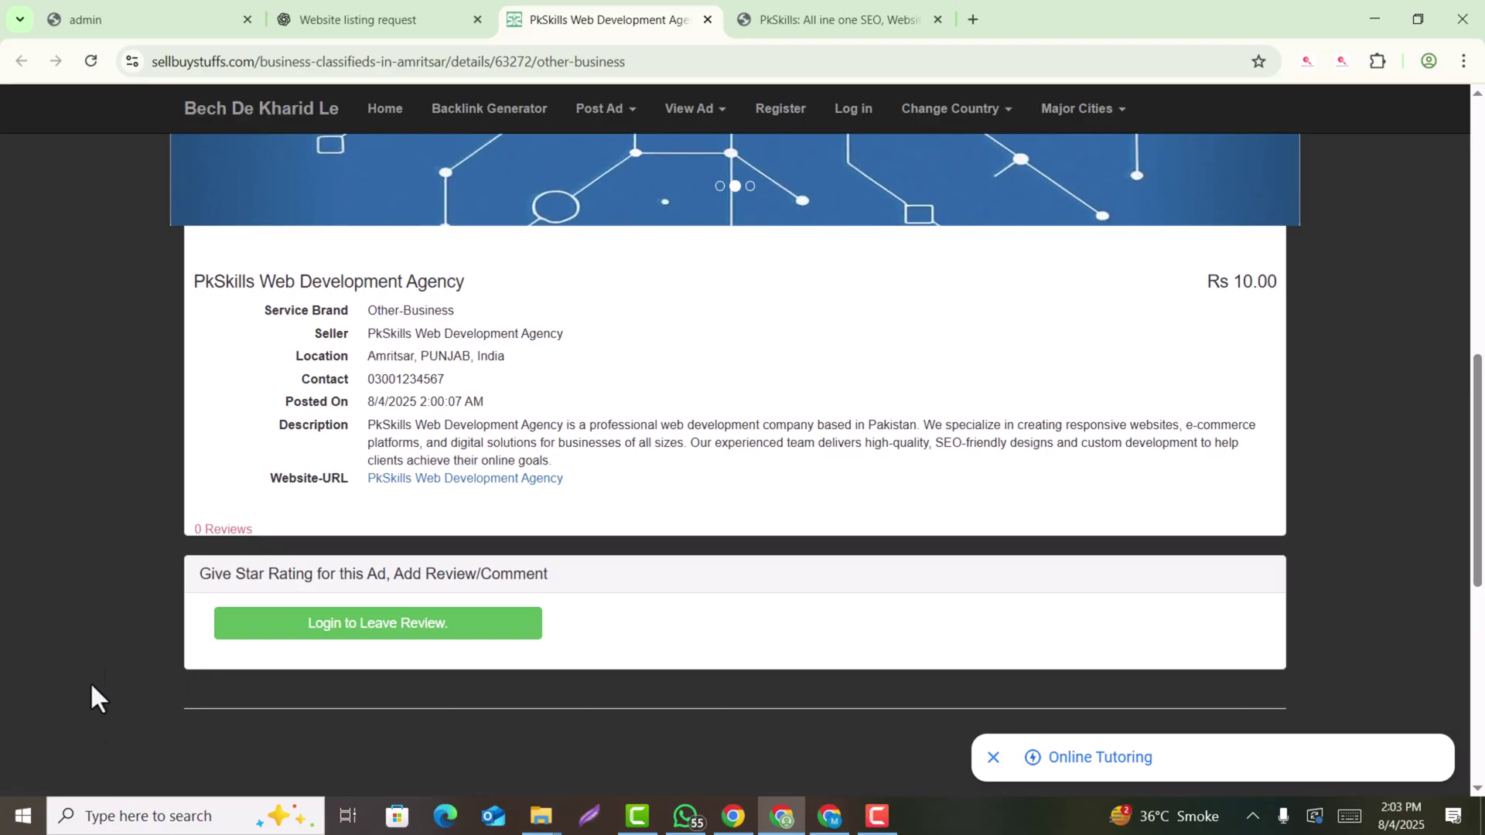
{"action": "scroll", "coordinate": [465, 310], "scroll_direction": "up", "scroll_amount": 4}
{"action": "scroll", "coordinate": [673, 383], "scroll_direction": "down", "scroll_amount": 3}
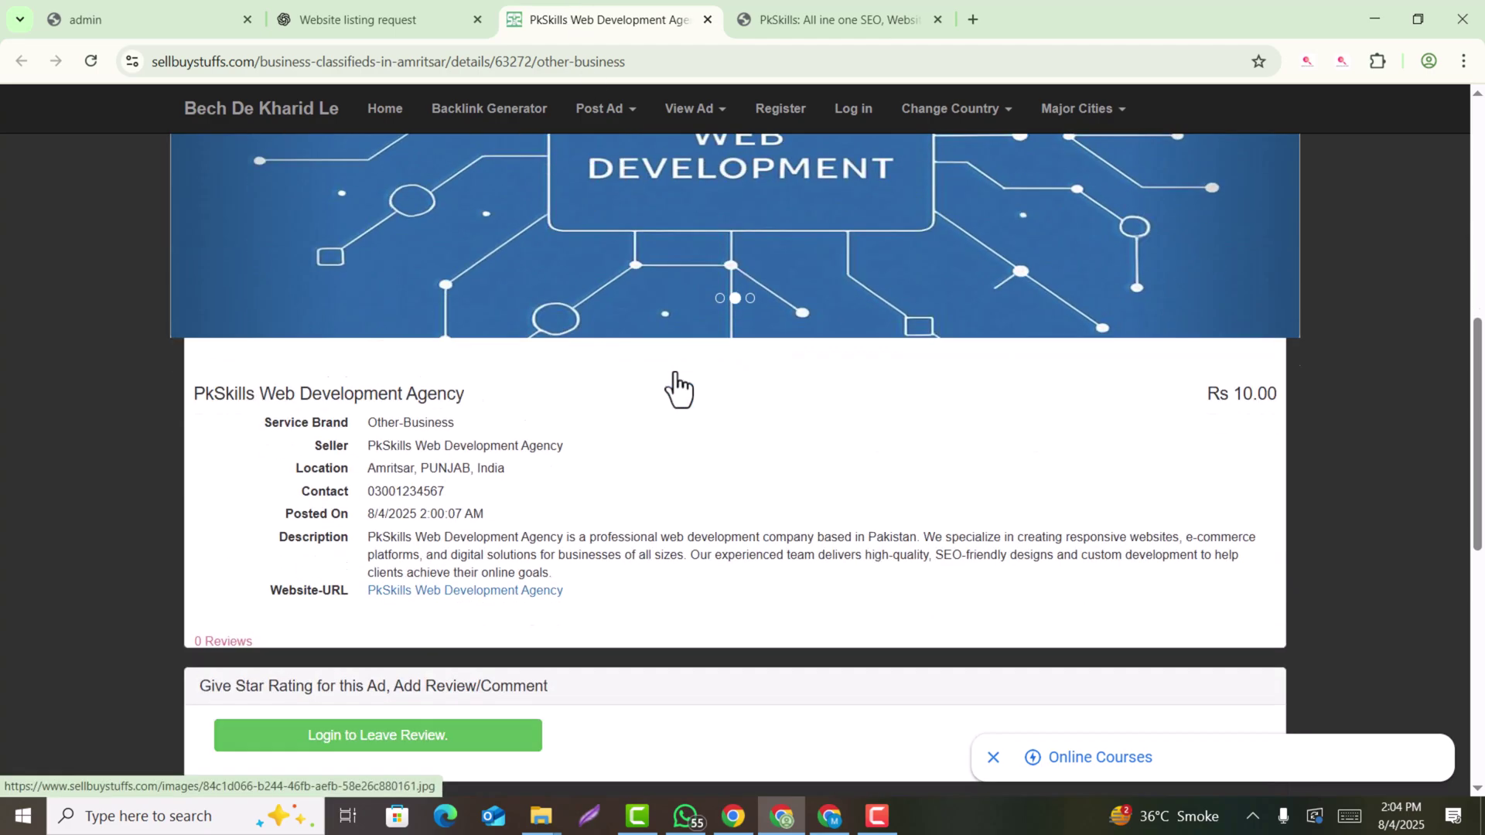
{"action": "scroll", "coordinate": [674, 384], "scroll_direction": "down", "scroll_amount": 2}
{"action": "scroll", "coordinate": [675, 371], "scroll_direction": "up", "scroll_amount": 1}
{"action": "left_click", "coordinate": [360, 16]}
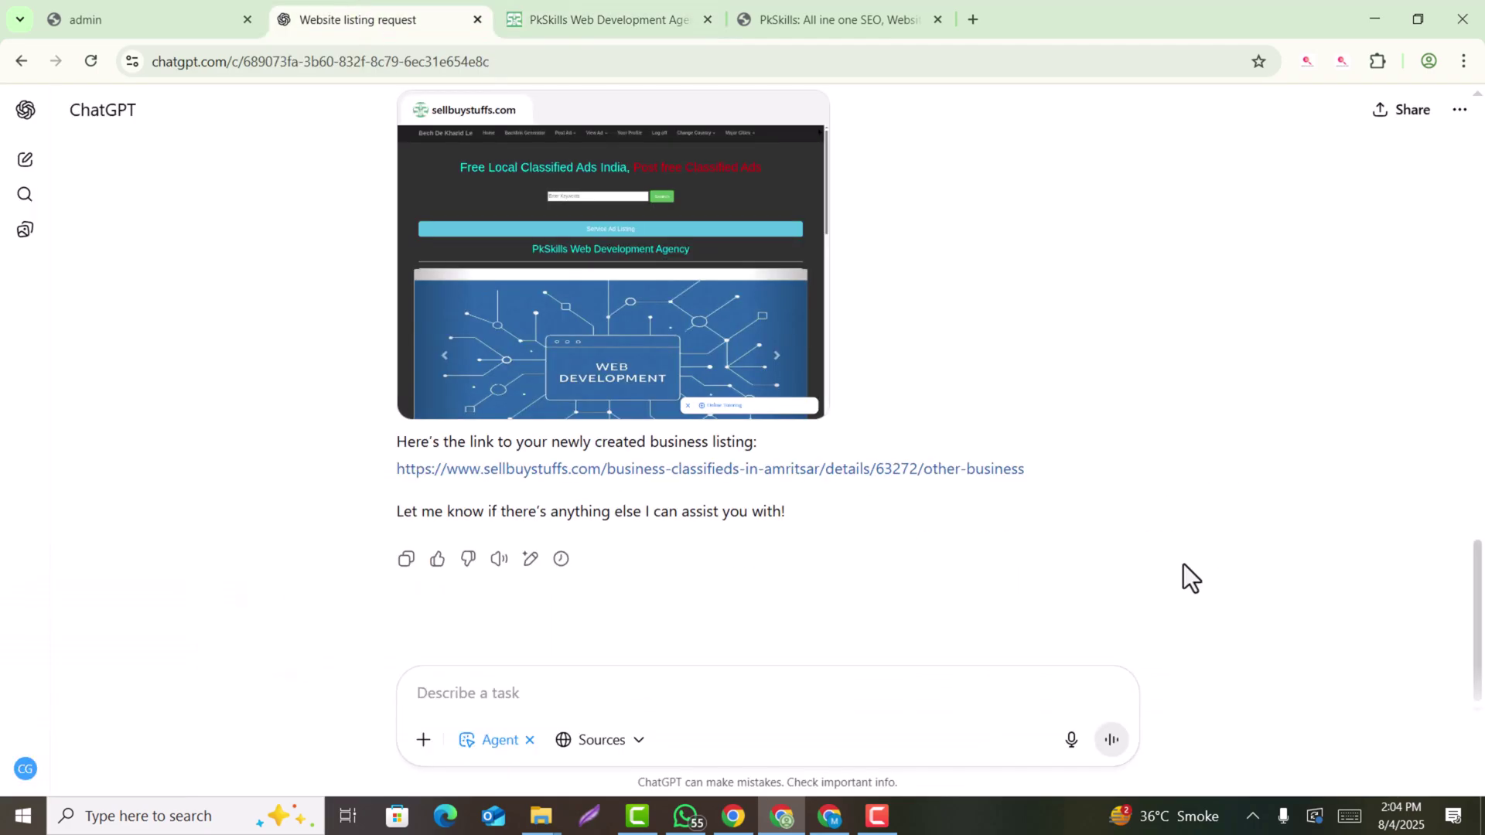
{"action": "left_click", "coordinate": [649, 15]}
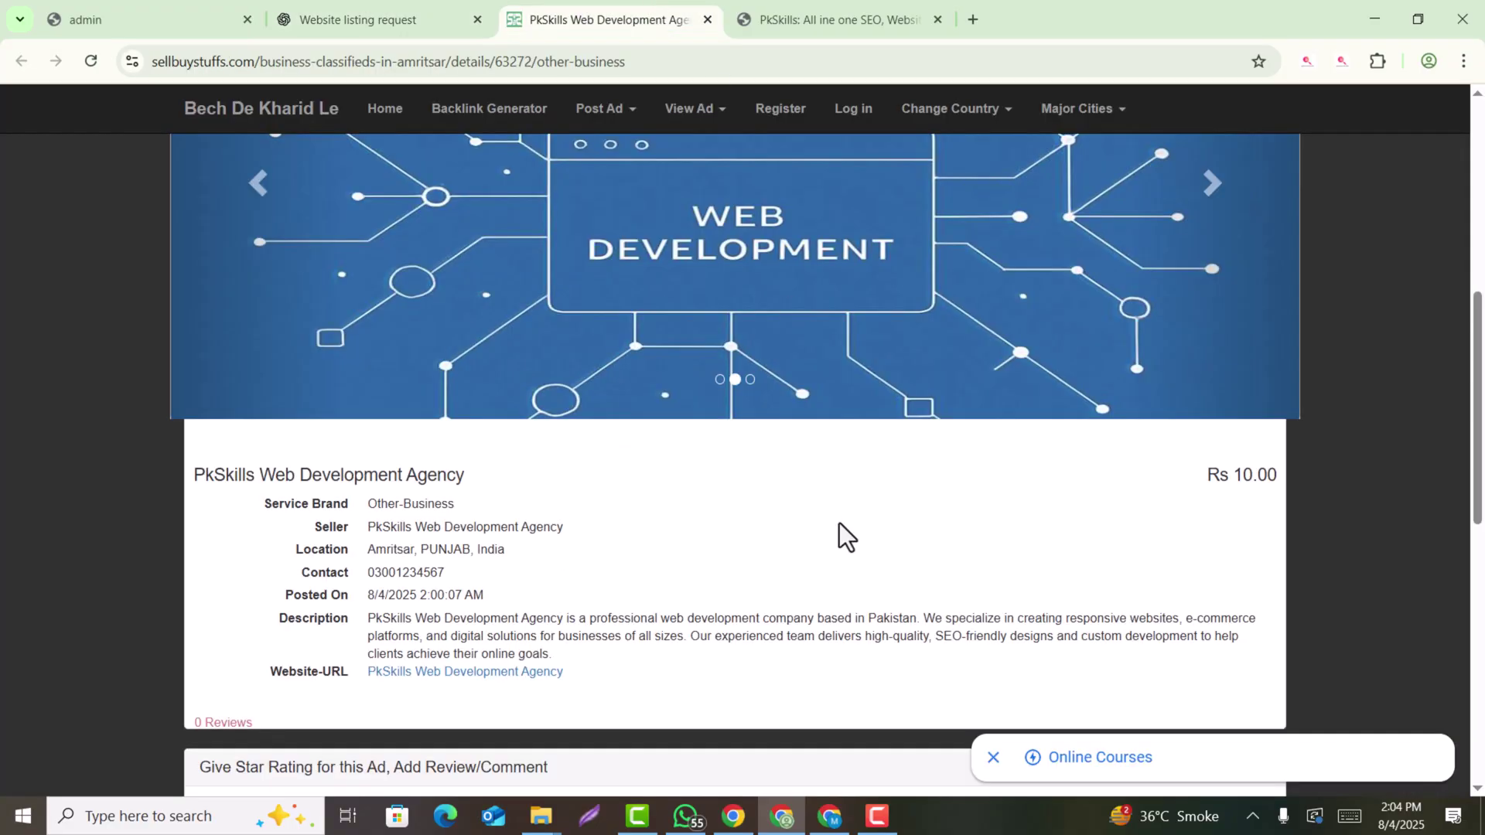
{"action": "scroll", "coordinate": [839, 523], "scroll_direction": "up", "scroll_amount": 1}
{"action": "scroll", "coordinate": [838, 534], "scroll_direction": "up", "scroll_amount": 2}
{"action": "left_click", "coordinate": [408, 13]}
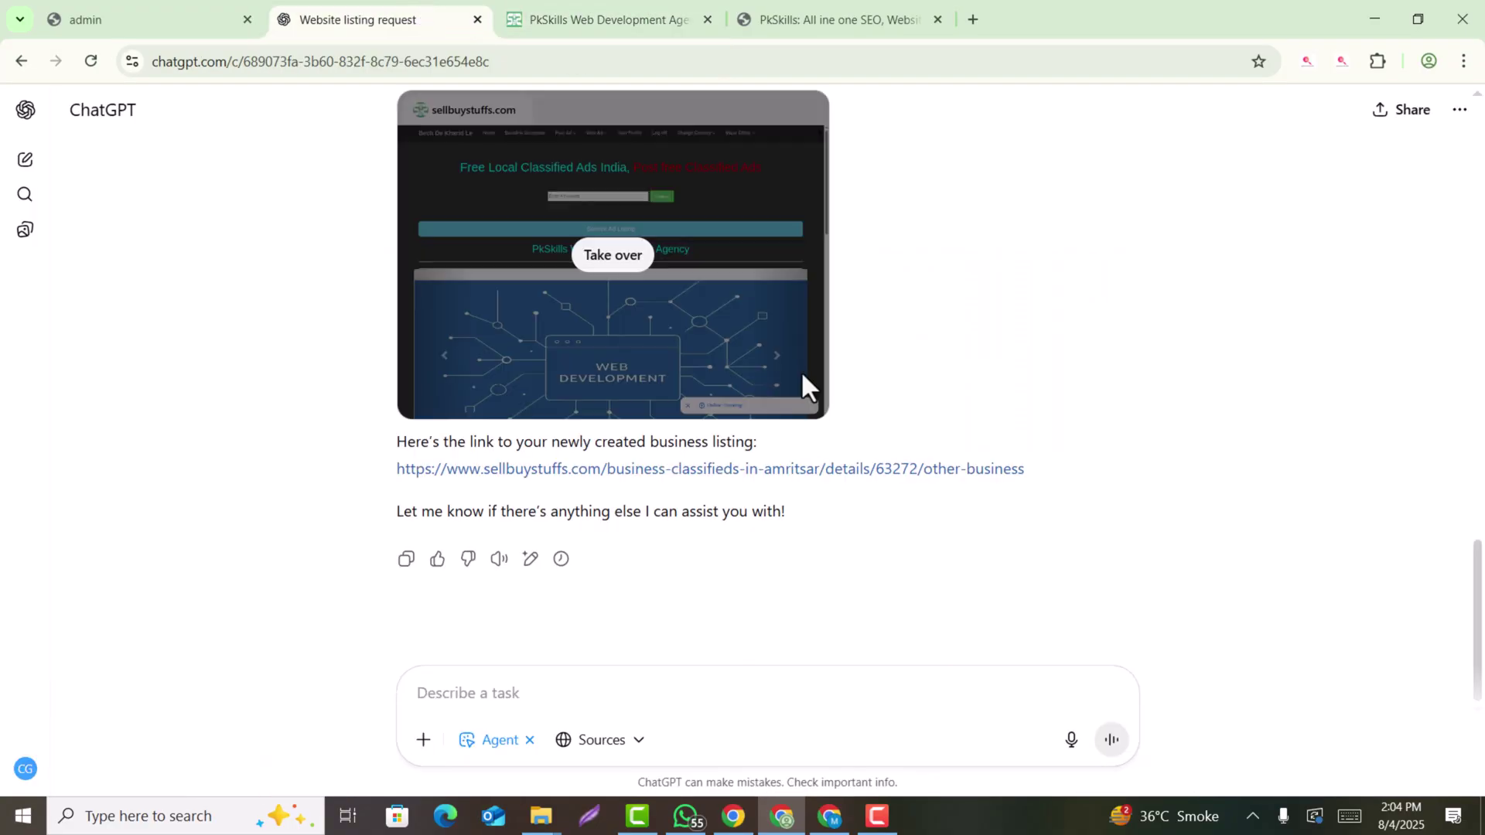
{"action": "scroll", "coordinate": [1483, 482], "scroll_direction": "up", "scroll_amount": 4}
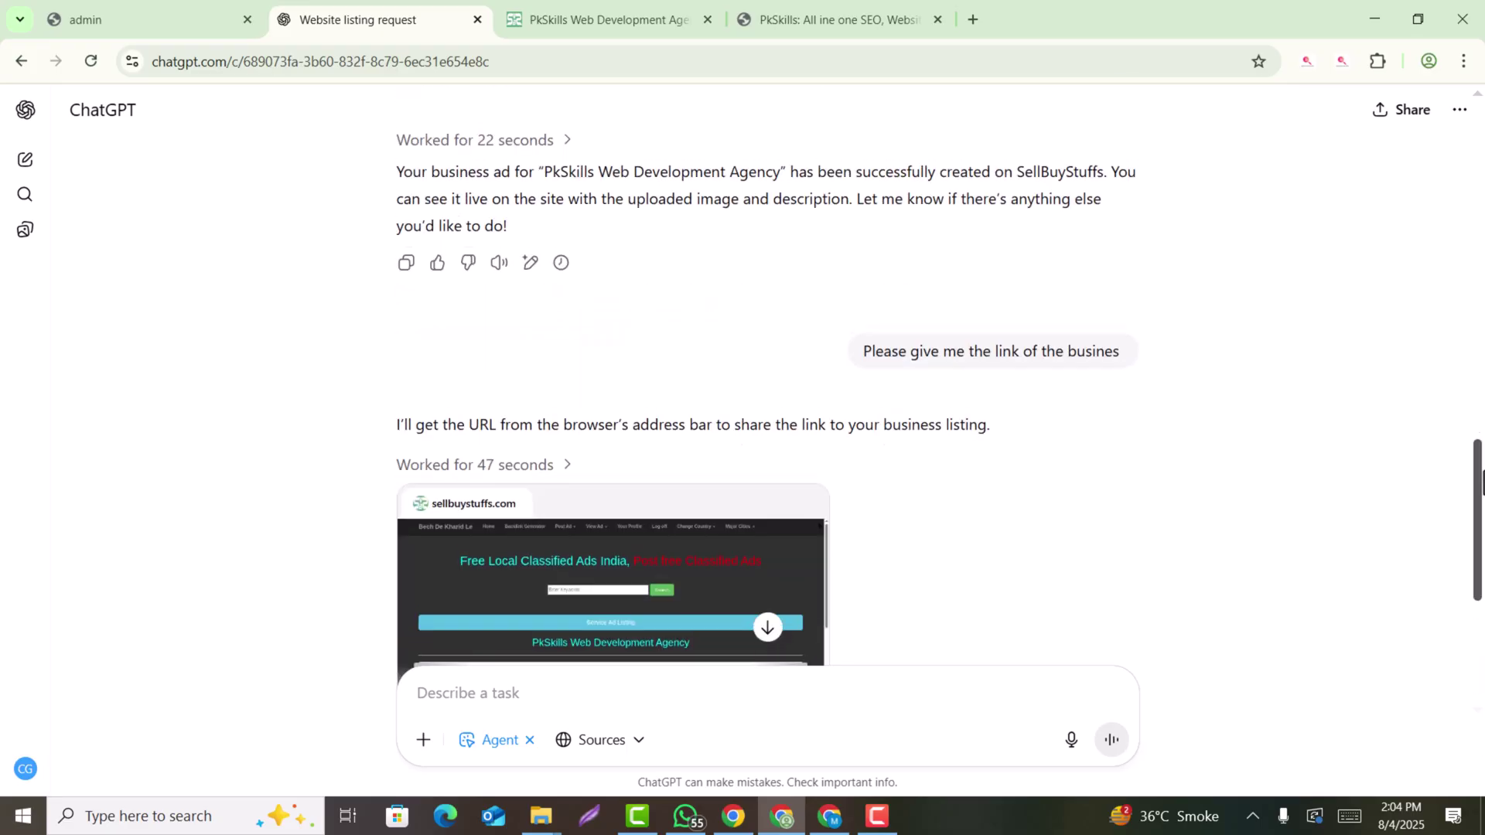
{"action": "scroll", "coordinate": [1484, 482], "scroll_direction": "up", "scroll_amount": 5}
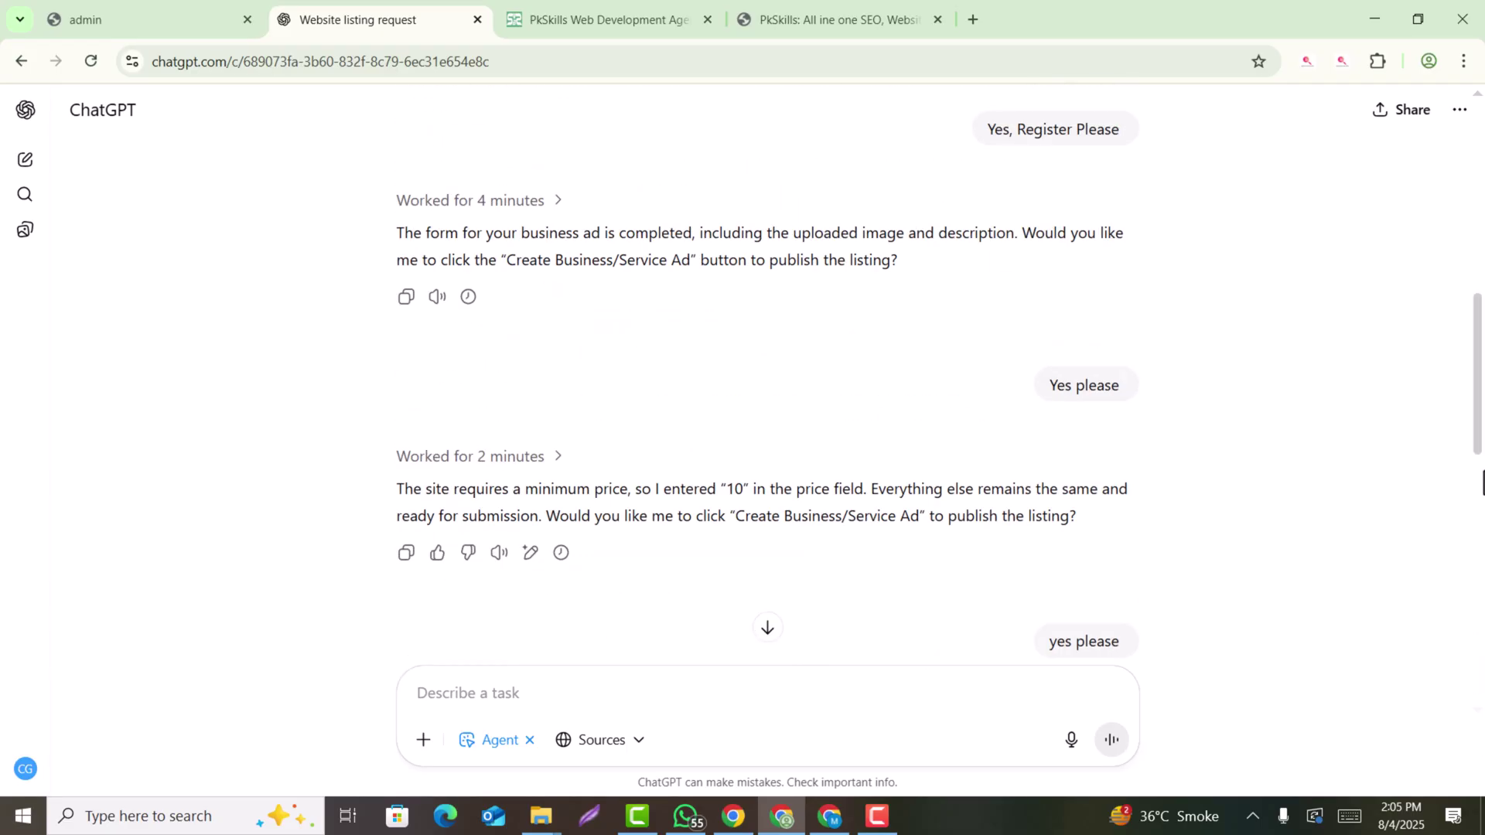
{"action": "scroll", "coordinate": [1483, 482], "scroll_direction": "up", "scroll_amount": 3}
{"action": "scroll", "coordinate": [1483, 481], "scroll_direction": "up", "scroll_amount": 3}
{"action": "scroll", "coordinate": [1391, 518], "scroll_direction": "down", "scroll_amount": 3}
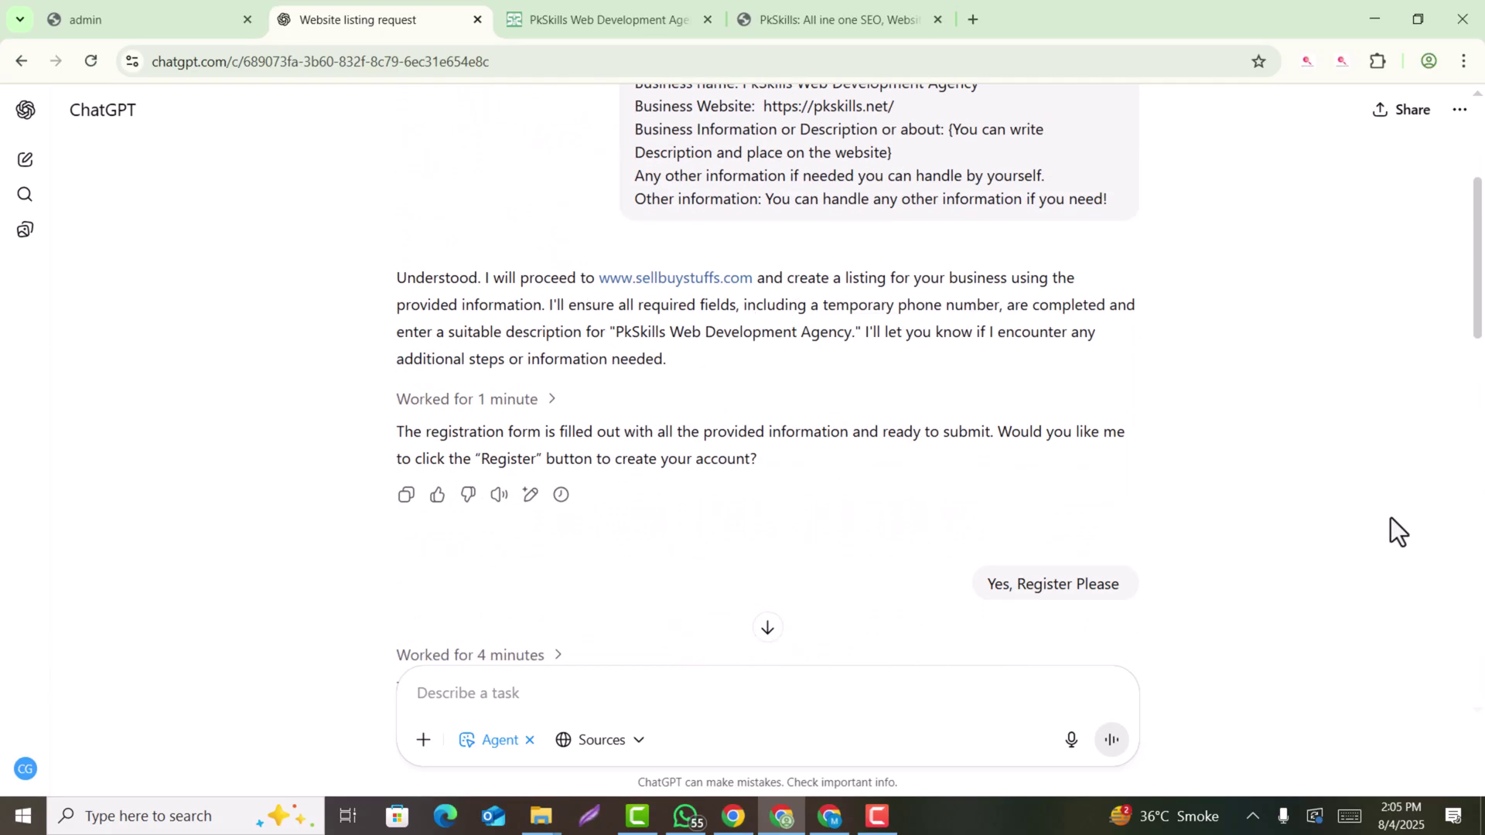
{"action": "scroll", "coordinate": [1392, 519], "scroll_direction": "down", "scroll_amount": 5}
{"action": "scroll", "coordinate": [1391, 517], "scroll_direction": "down", "scroll_amount": 3}
{"action": "scroll", "coordinate": [1391, 517], "scroll_direction": "down", "scroll_amount": 2}
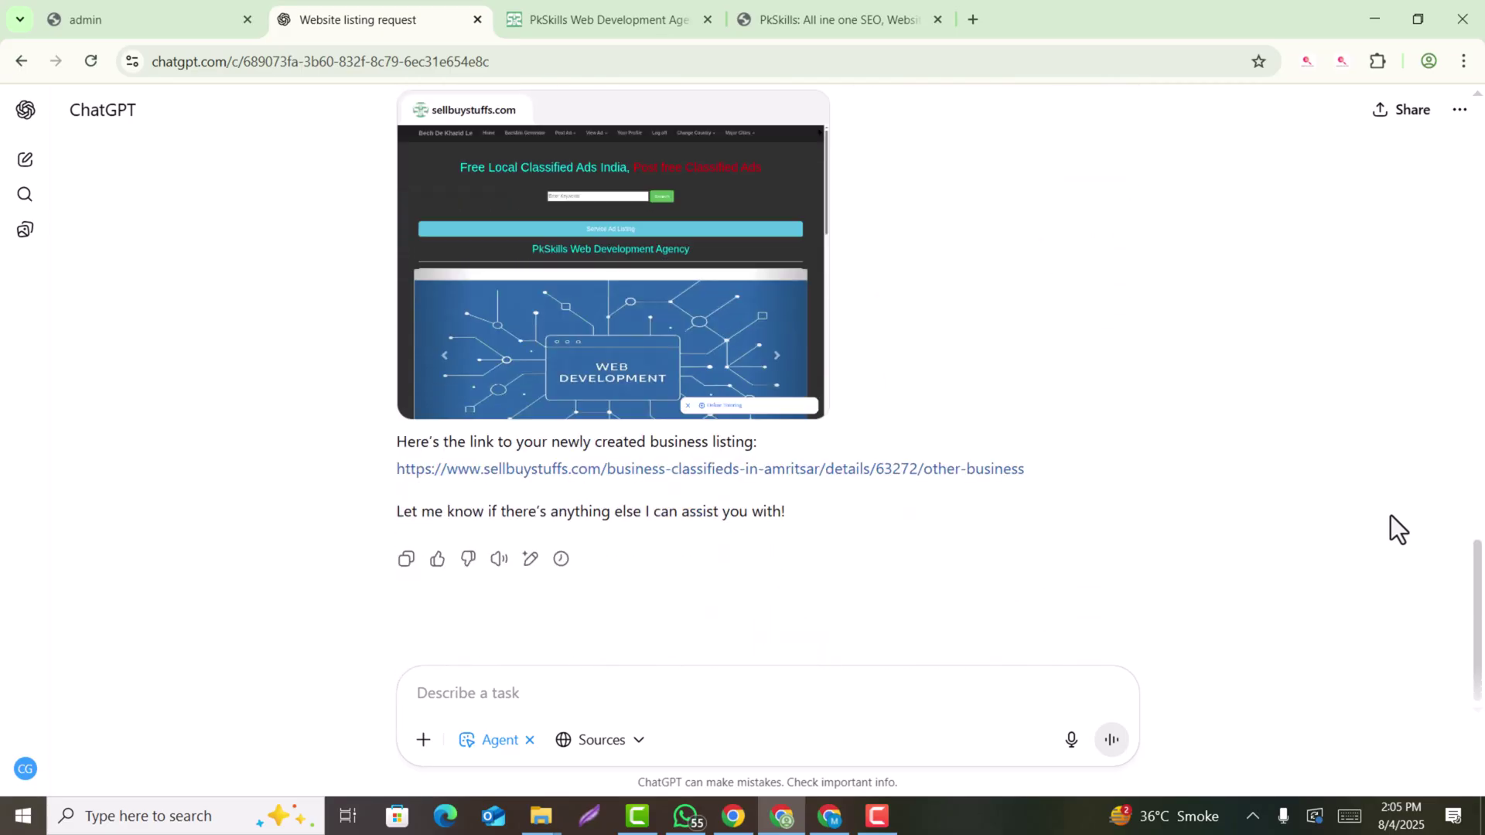
{"action": "scroll", "coordinate": [1393, 517], "scroll_direction": "up", "scroll_amount": 3}
{"action": "scroll", "coordinate": [1396, 517], "scroll_direction": "up", "scroll_amount": 2}
{"action": "scroll", "coordinate": [1394, 514], "scroll_direction": "down", "scroll_amount": 3}
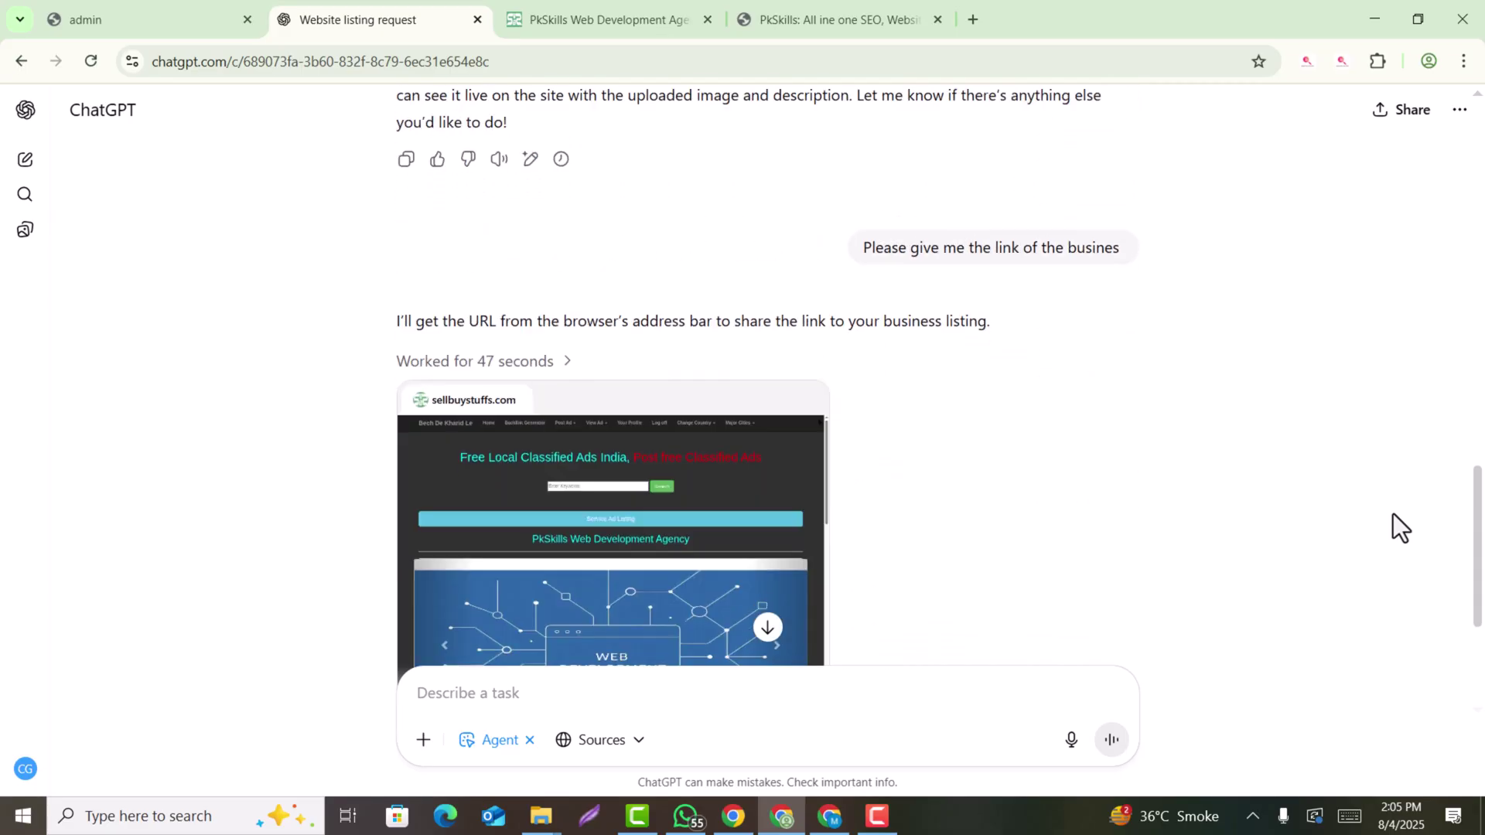
{"action": "scroll", "coordinate": [1393, 515], "scroll_direction": "down", "scroll_amount": 3}
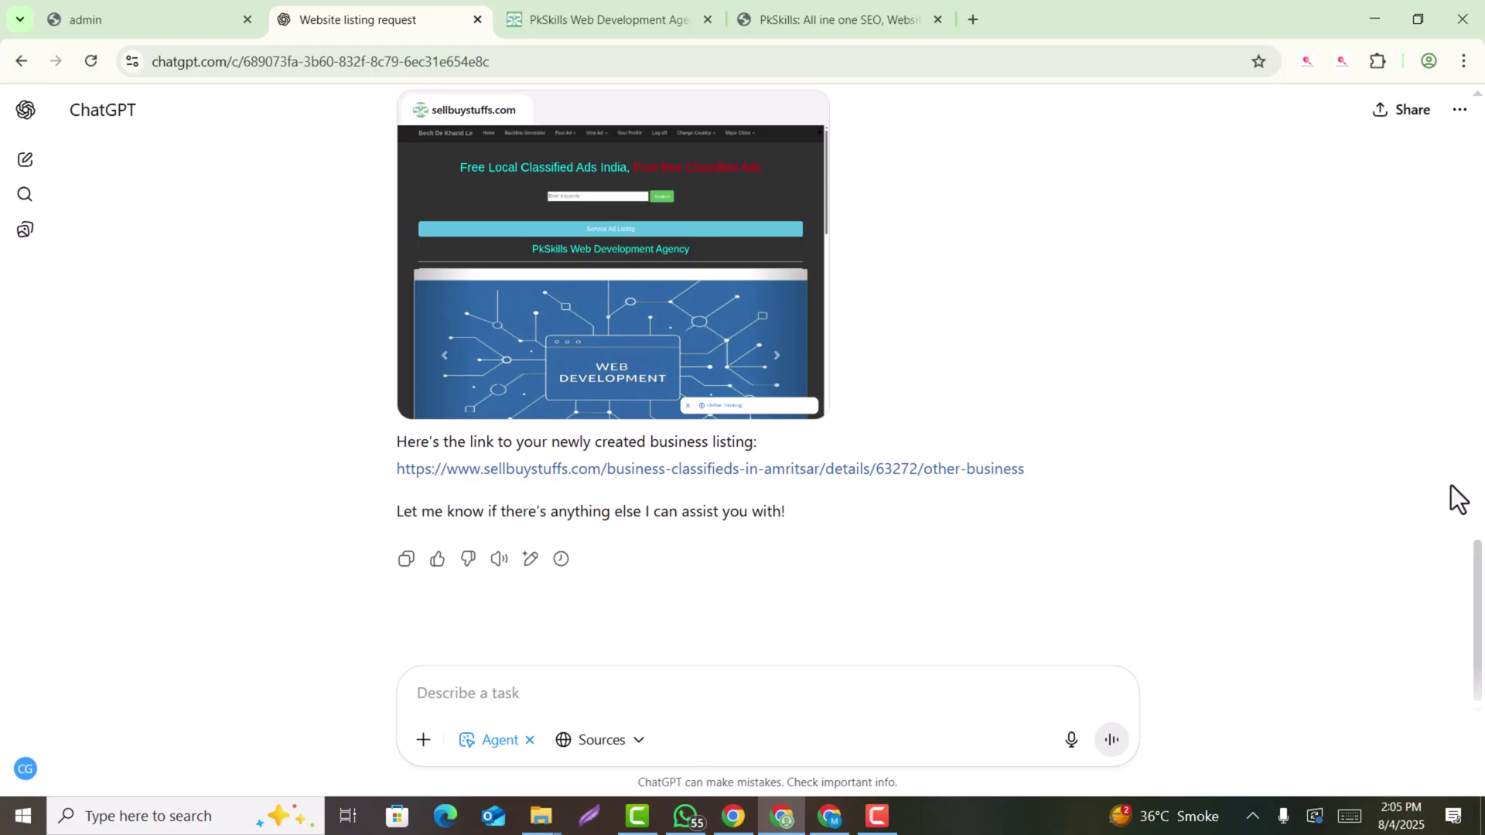
{"action": "scroll", "coordinate": [981, 525], "scroll_direction": "up", "scroll_amount": 1}
{"action": "scroll", "coordinate": [980, 525], "scroll_direction": "up", "scroll_amount": 3}
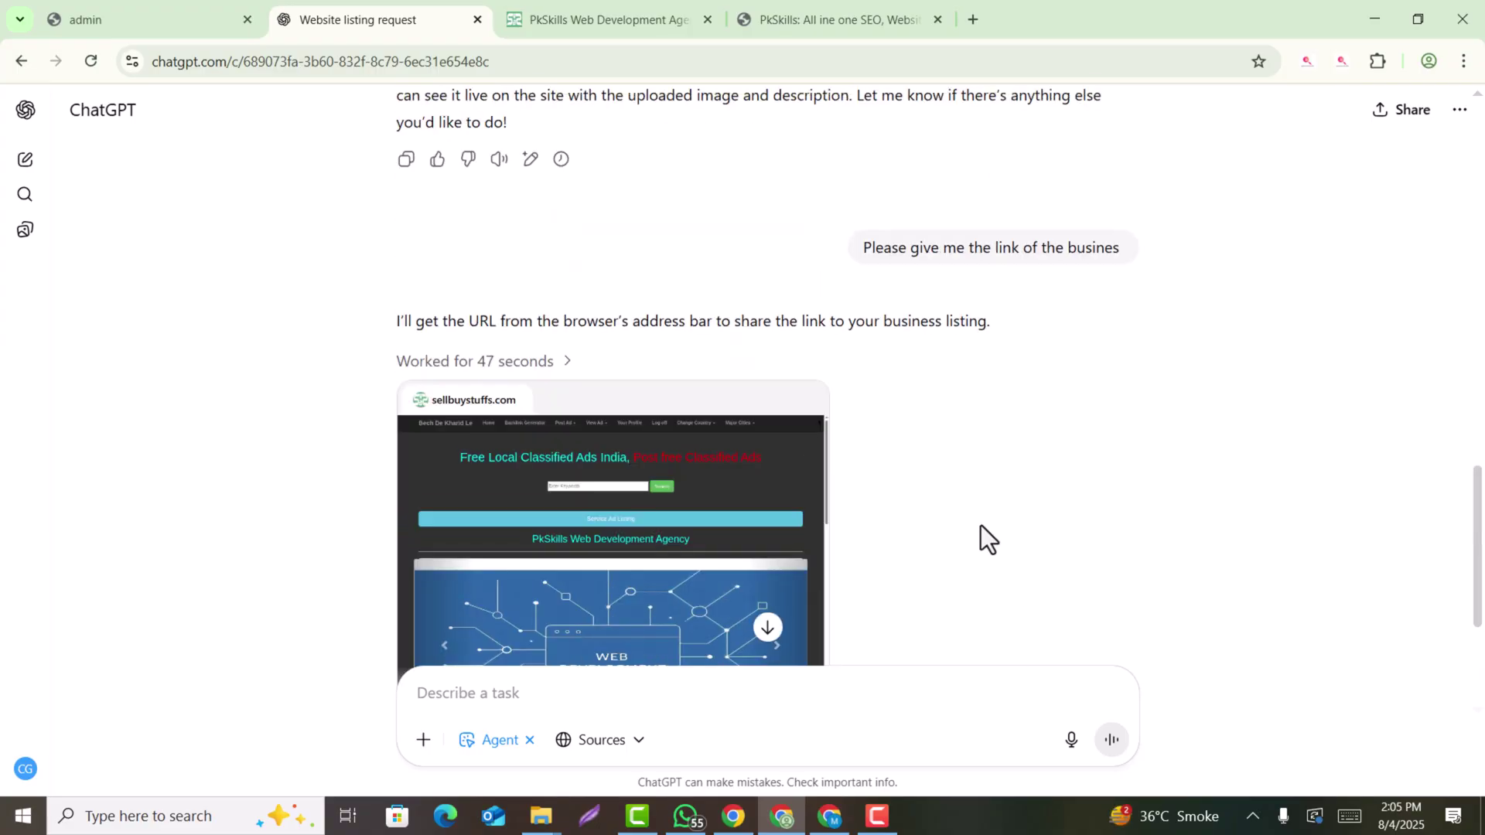
{"action": "scroll", "coordinate": [980, 526], "scroll_direction": "up", "scroll_amount": 3}
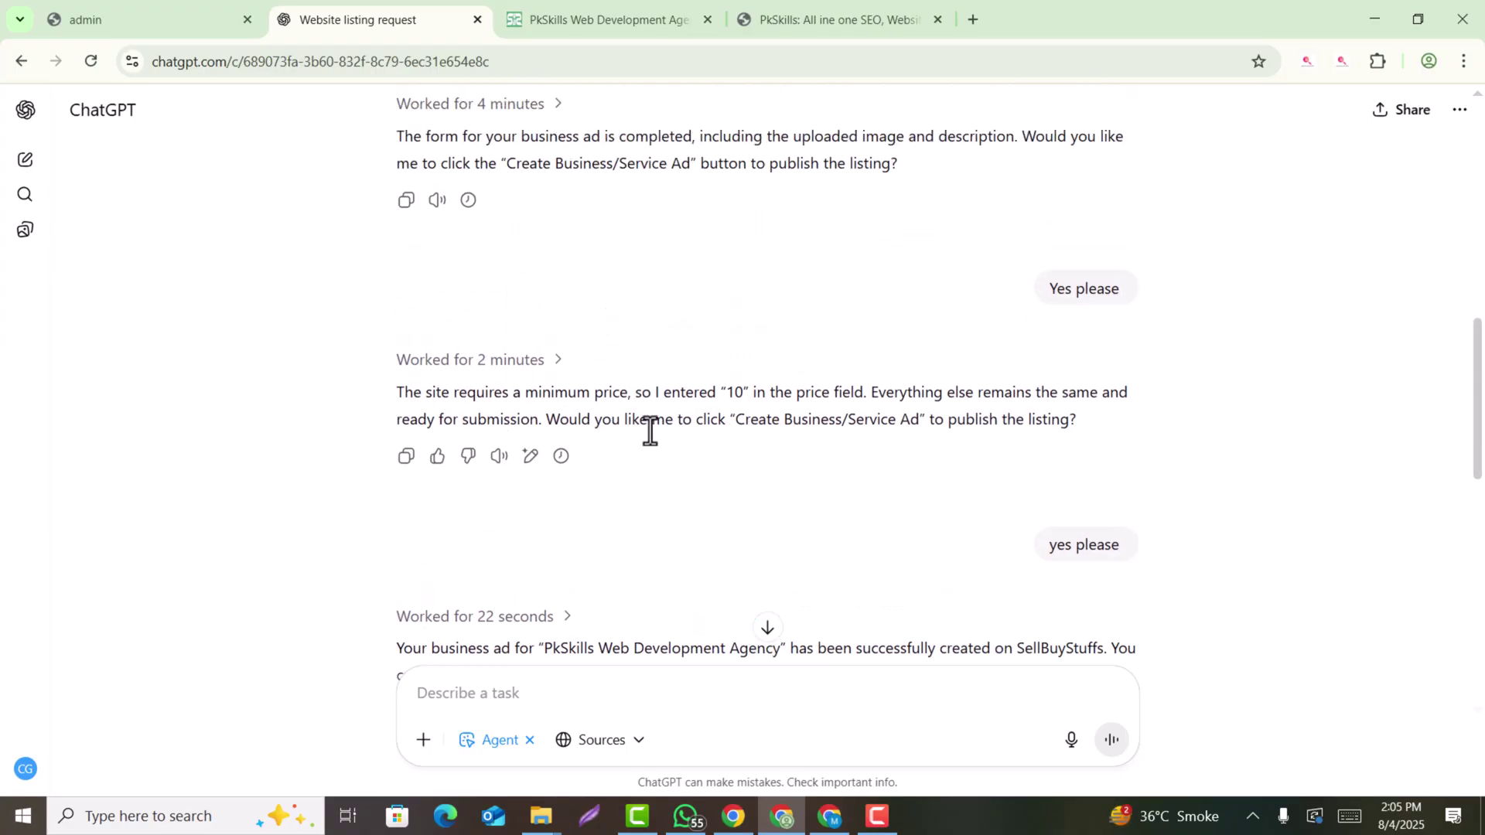
{"action": "scroll", "coordinate": [760, 249], "scroll_direction": "down", "scroll_amount": 3}
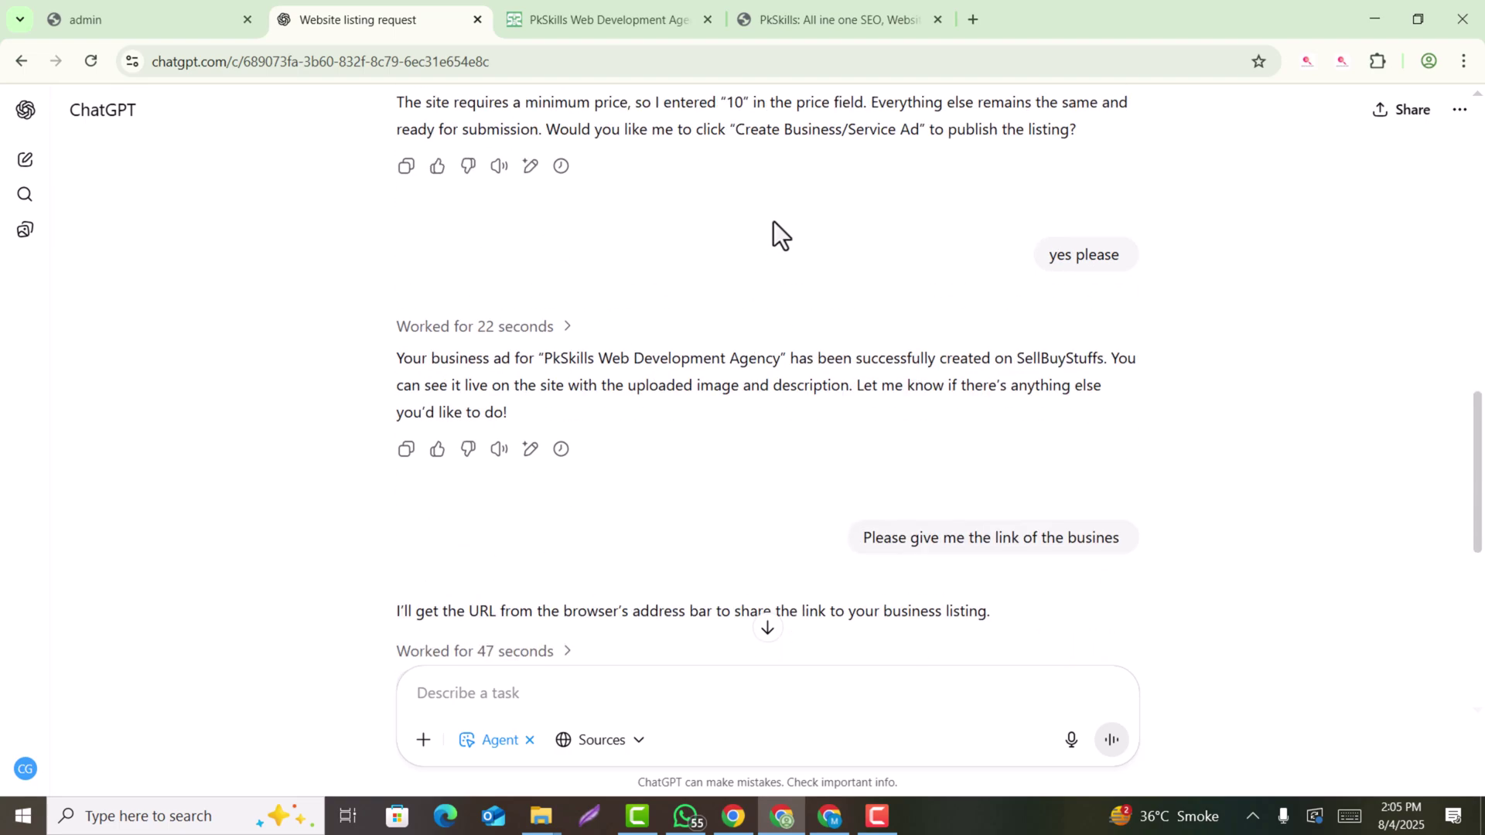
{"action": "scroll", "coordinate": [773, 222], "scroll_direction": "down", "scroll_amount": 3}
{"action": "scroll", "coordinate": [797, 257], "scroll_direction": "down", "scroll_amount": 2}
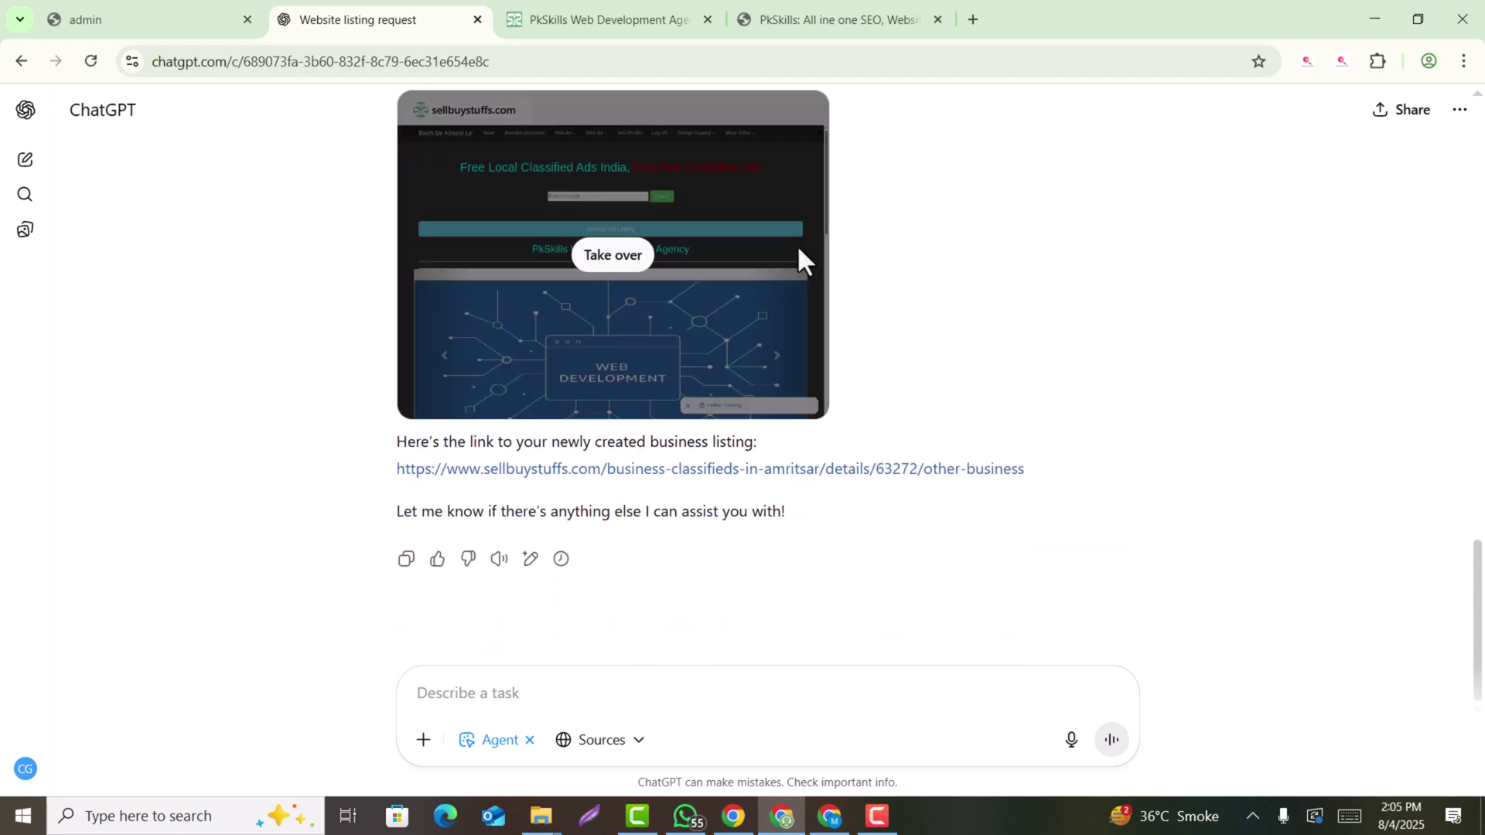